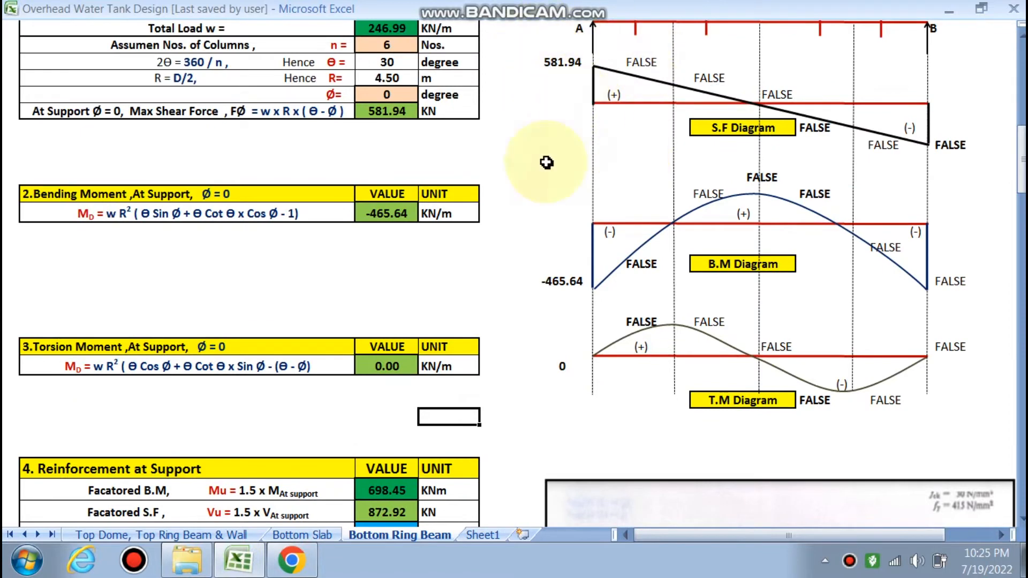
Set the assumed effective cover d' to 50 mm in the Reinforcement at Support table
scroll(570, 289, "down", 2)
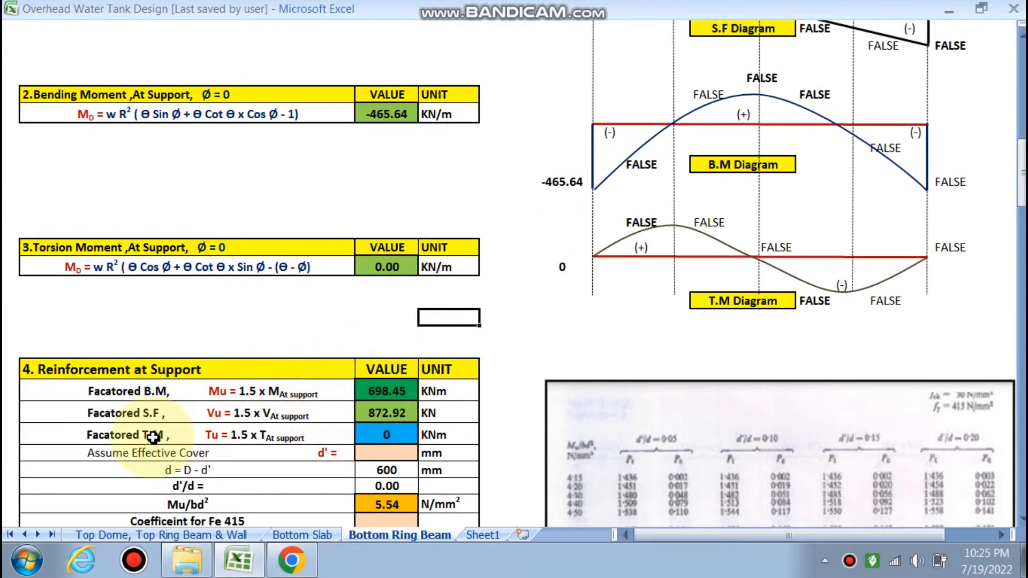
scroll(367, 395, "down", 3)
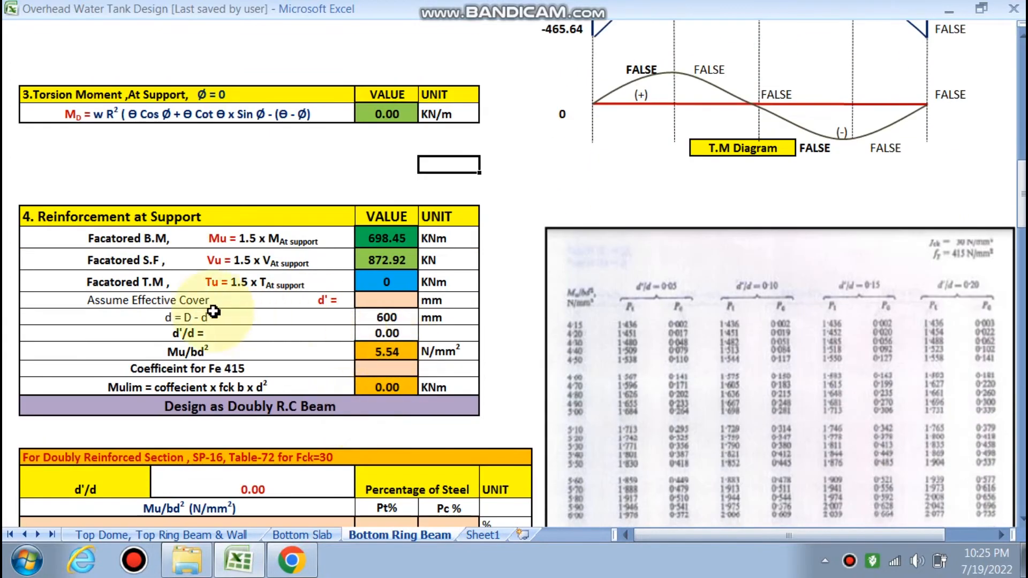
left_click(392, 301)
type("50")
left_click(388, 351)
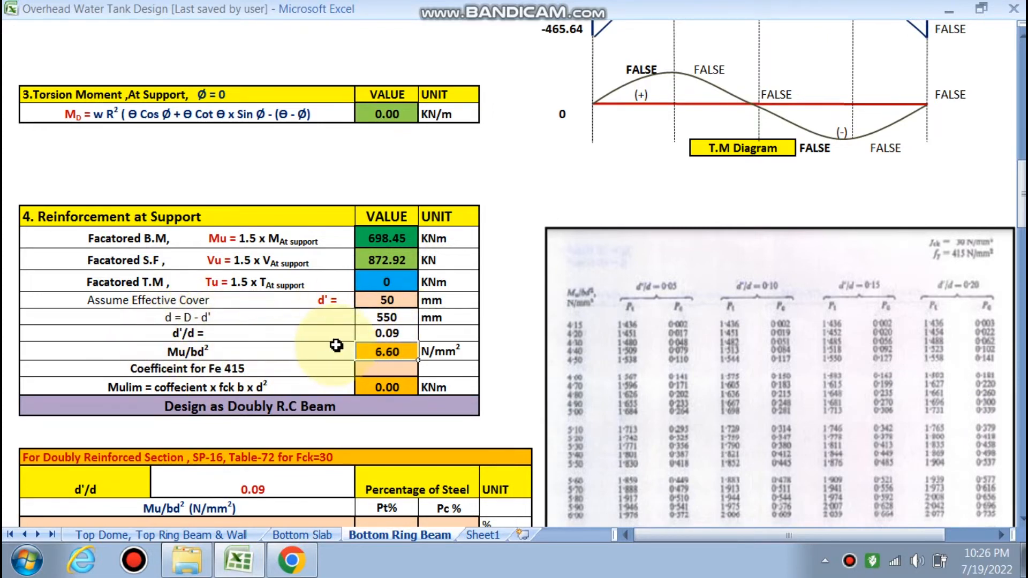
Choose 6.6 and 6.7 as the lower and upper Mu/bd² bounds in the doubly reinforced section table
scroll(395, 336, "down", 2)
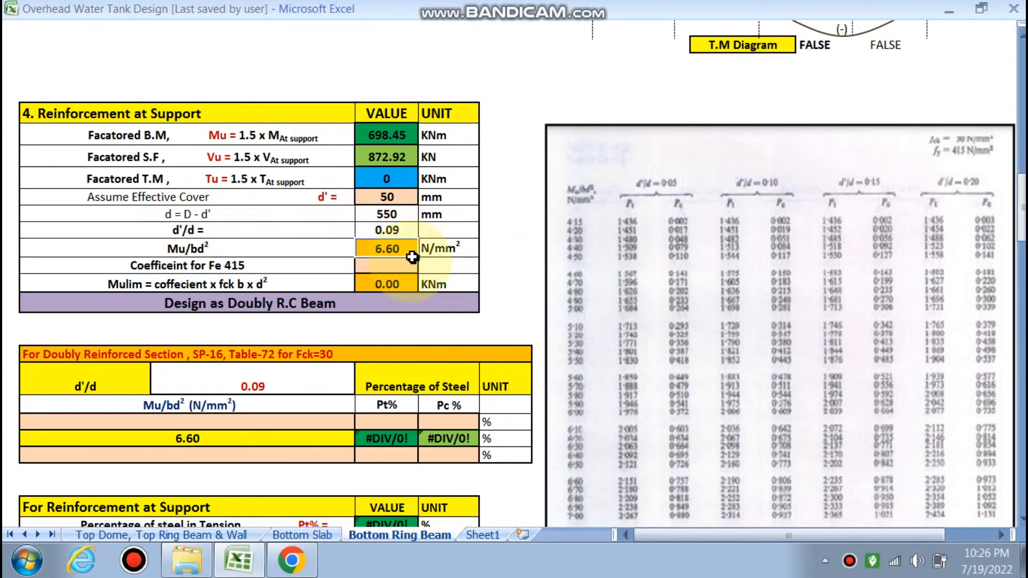
scroll(855, 298, "down", 1)
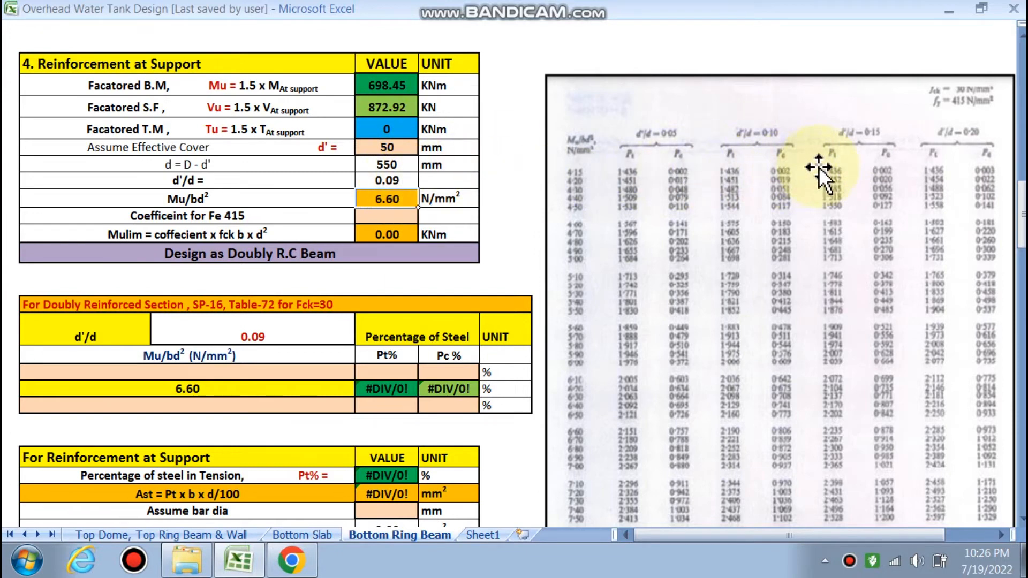
scroll(375, 300, "down", 1)
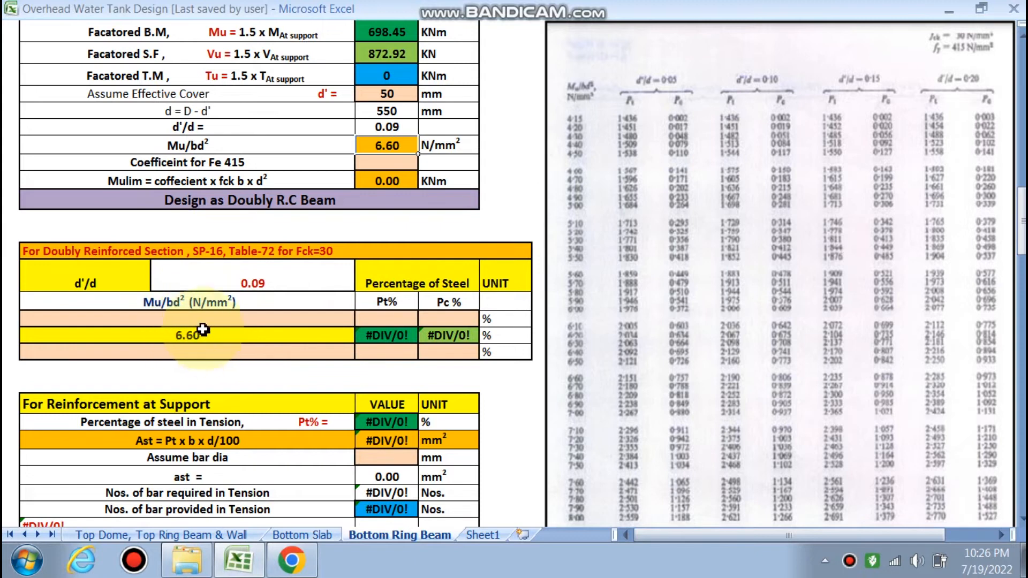
left_click(345, 318)
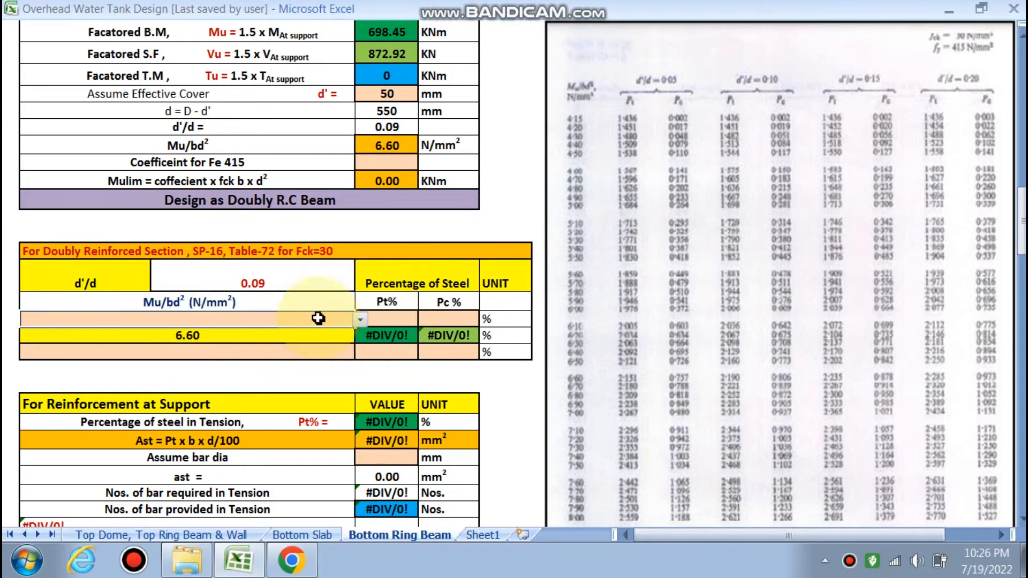
left_click(360, 320)
left_click(65, 345)
left_click(271, 355)
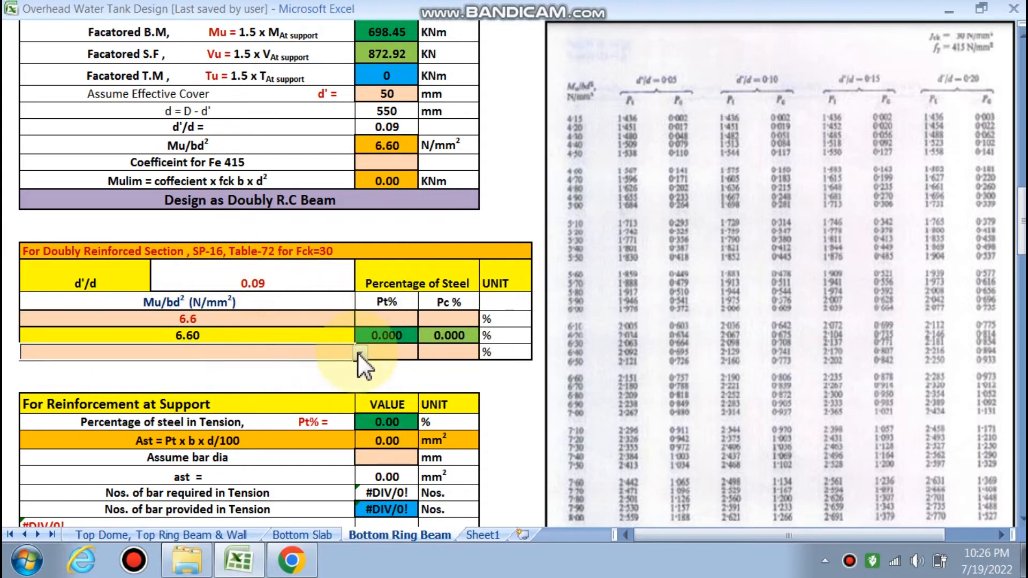
left_click(359, 352)
left_click_drag(364, 371, 366, 382)
left_click(80, 395)
Enter the SP-16 tension steel percentages Pt% as 2.190 for Mu/bd² 6.6 and 2.221 for 6.7
left_click(399, 317)
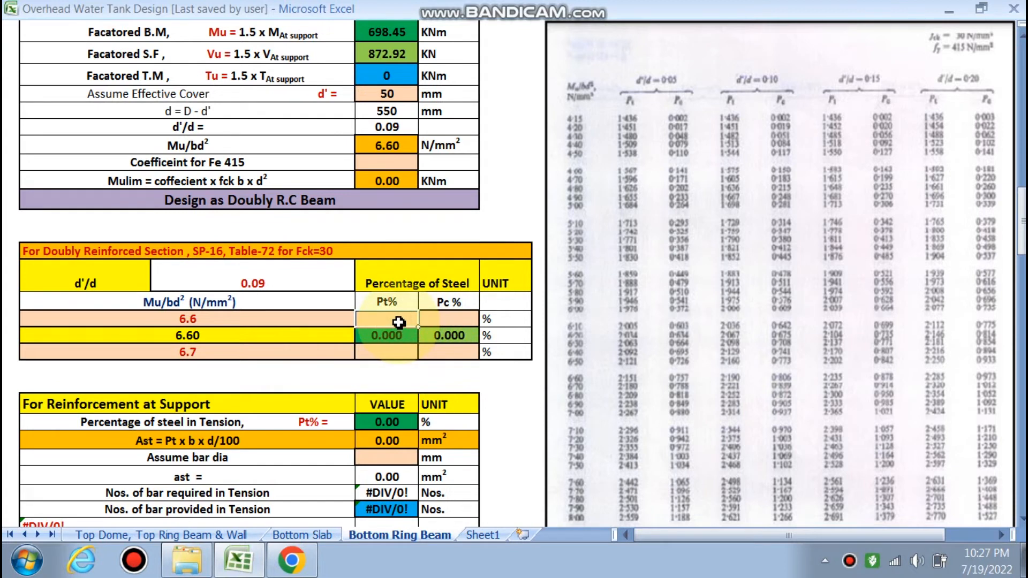
type("2.190")
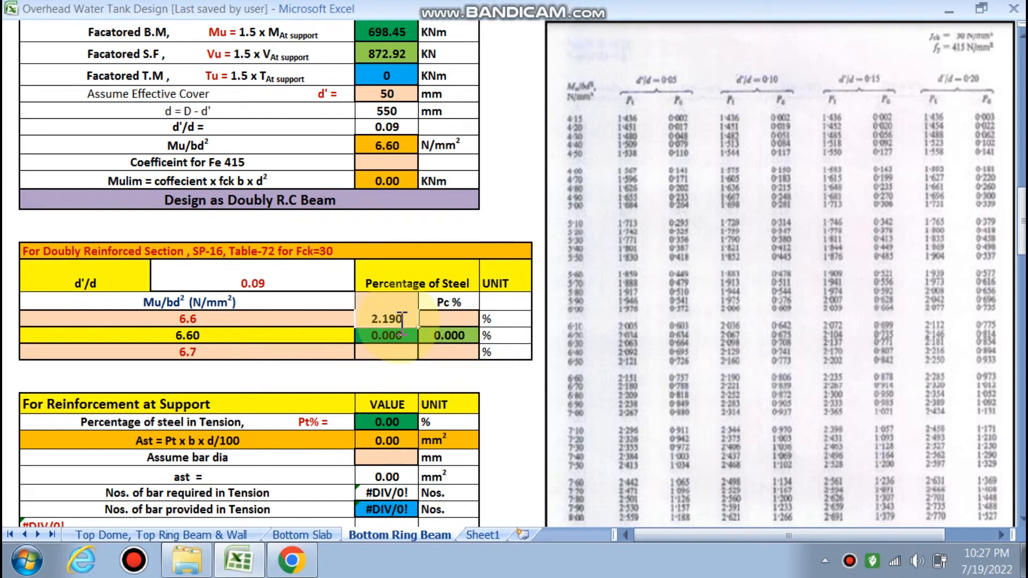
left_click(384, 351)
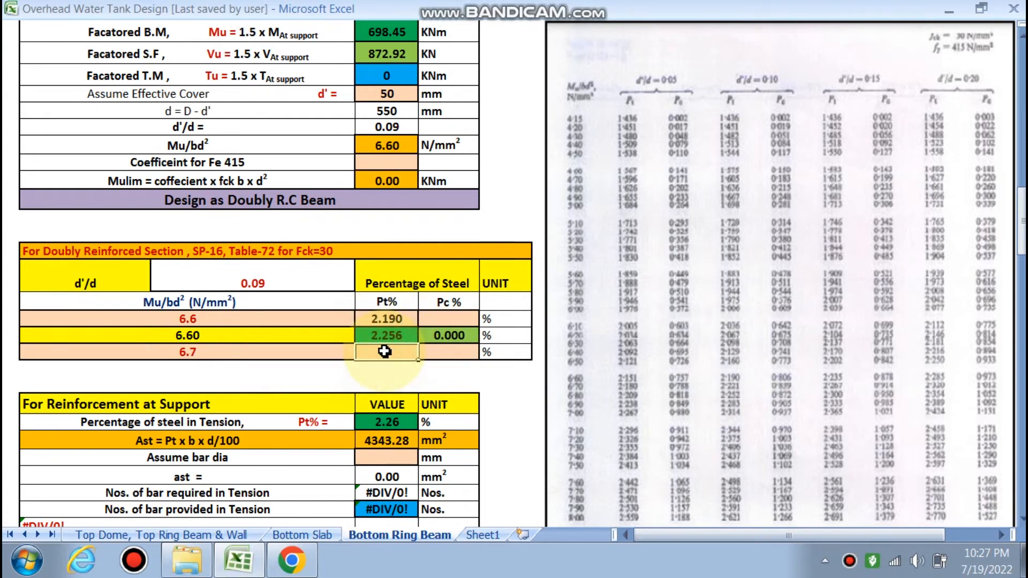
type("2")
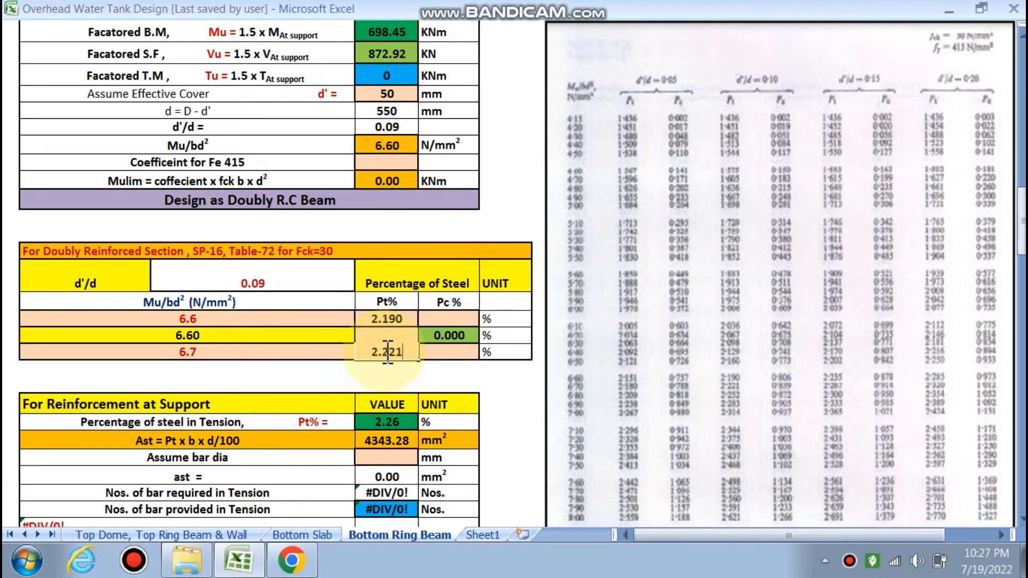
type(".221")
Enter the SP-16 compression steel percentages Pc% as 0.806 for Mu/bd² 6.6 and 0.839 for 6.7
left_click(449, 319)
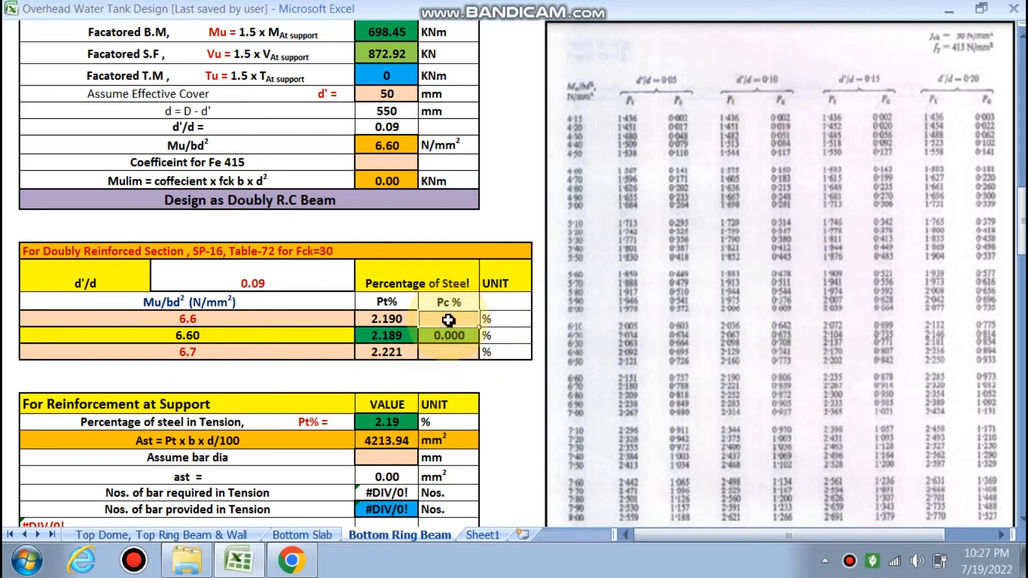
type("0.806")
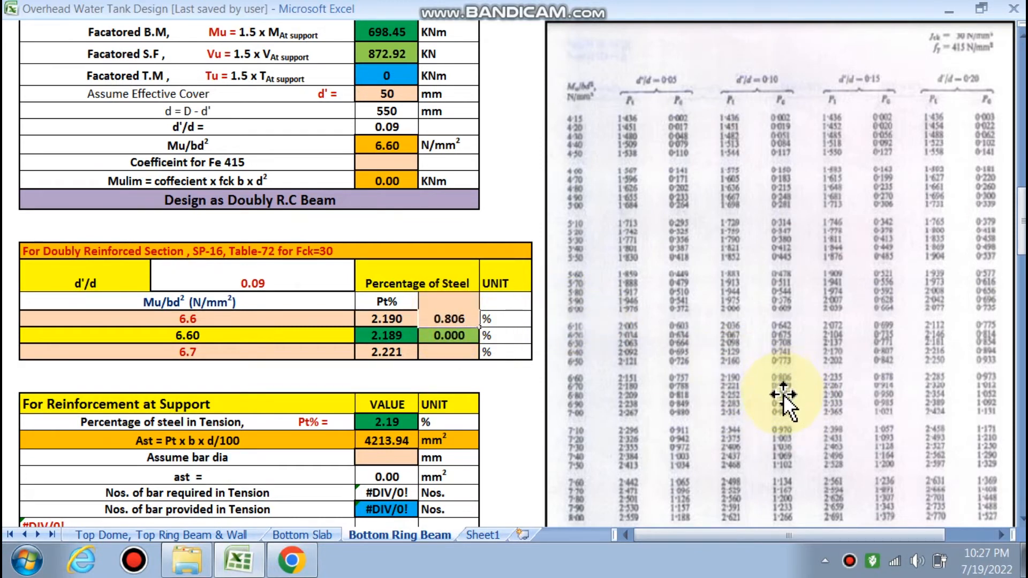
left_click(442, 352)
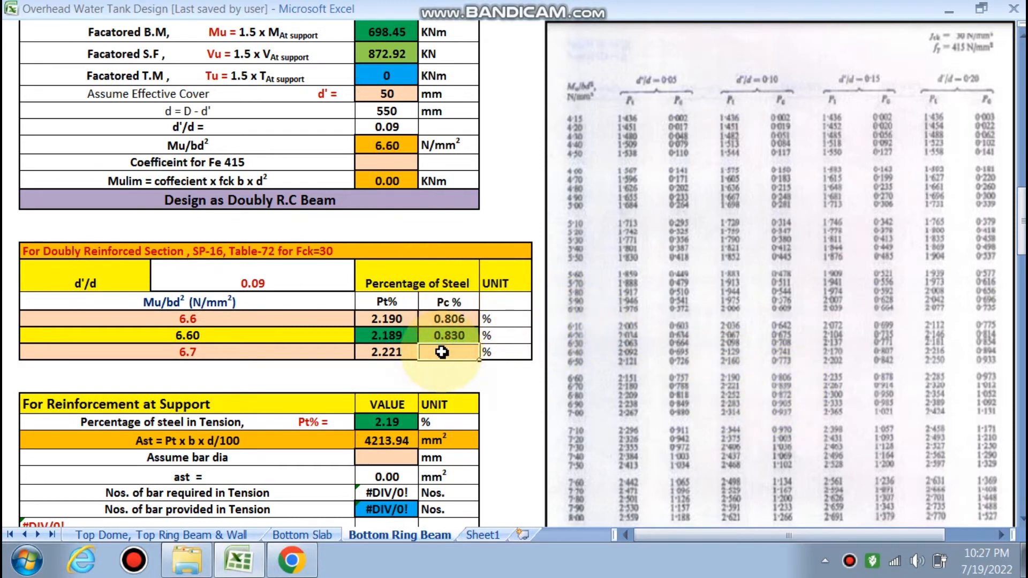
type("0.8")
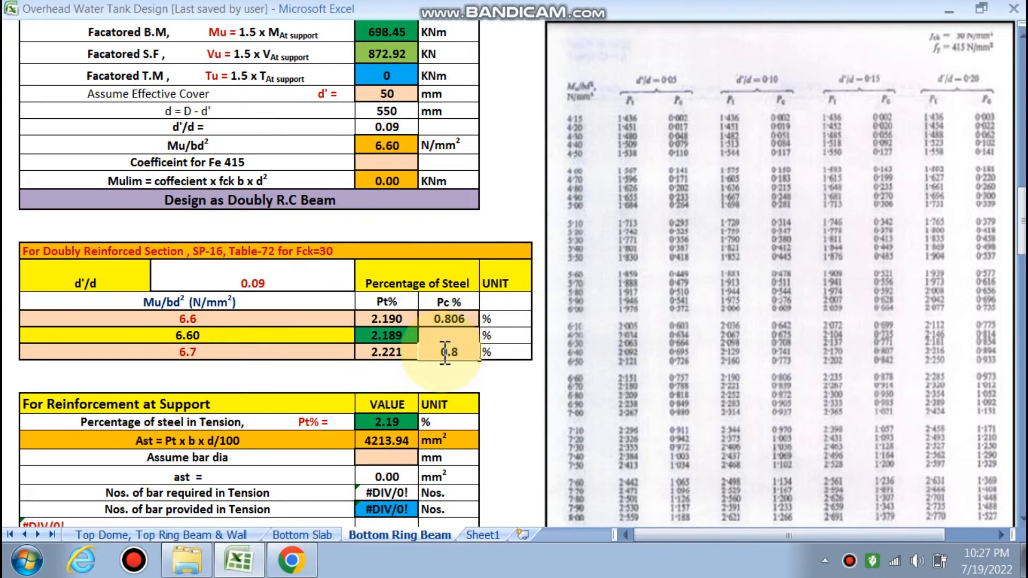
type("39")
left_click(426, 425)
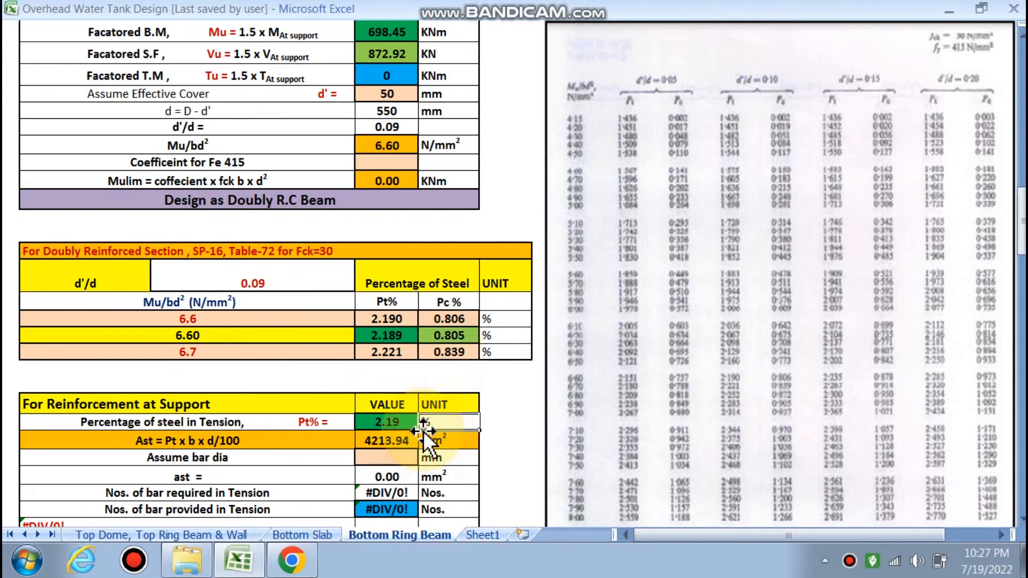
Set the assumed bar diameter for the tension steel at support to 28 mm
scroll(458, 338, "down", 2)
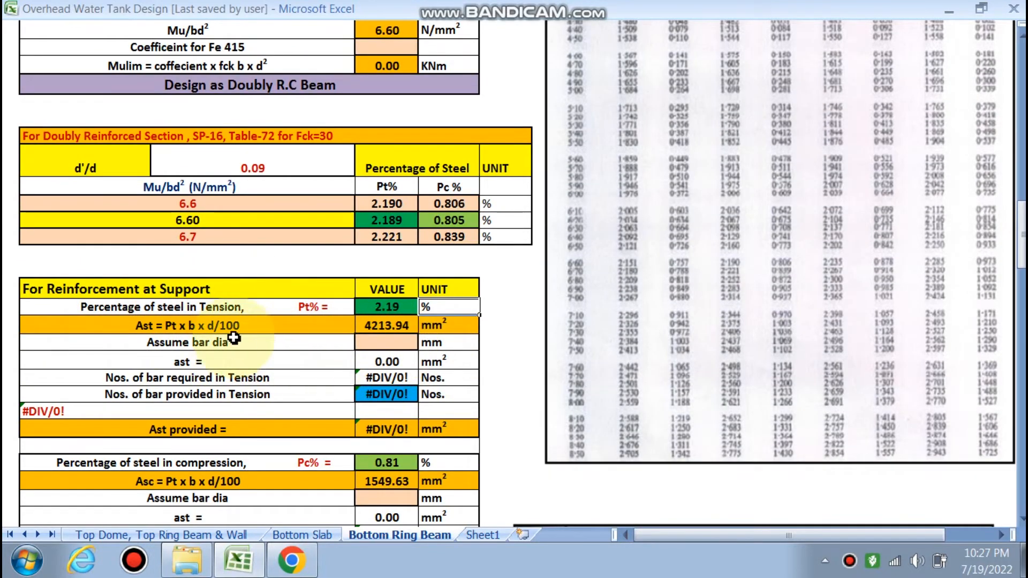
scroll(399, 343, "up", 10)
scroll(695, 484, "up", 2)
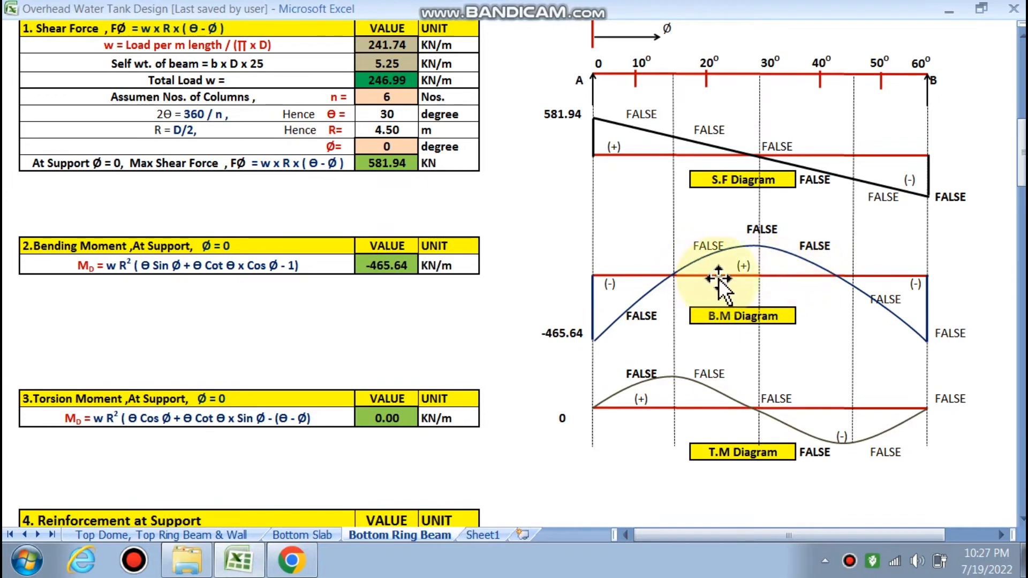
scroll(375, 351, "down", 8)
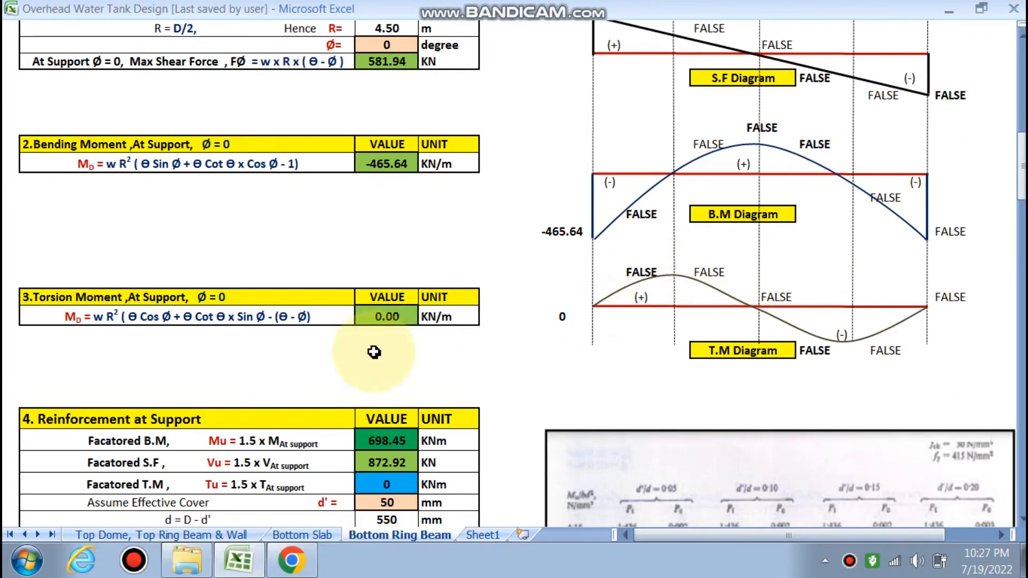
scroll(372, 354, "down", 5)
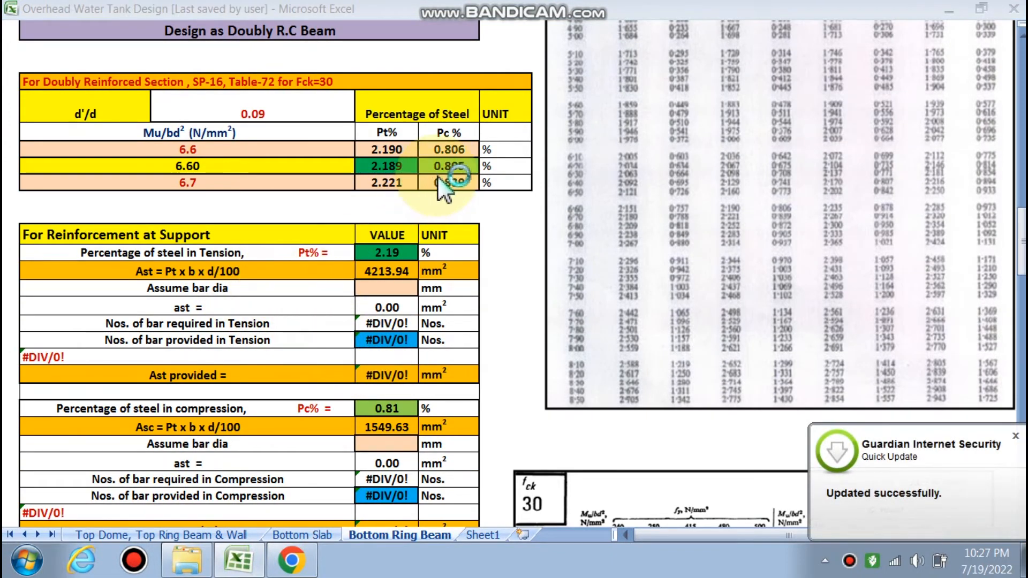
left_click(415, 289)
left_click(424, 289)
left_click(378, 328)
Set the assumed bar diameter for the compression steel at support to 20 mm
scroll(378, 328, "down", 1)
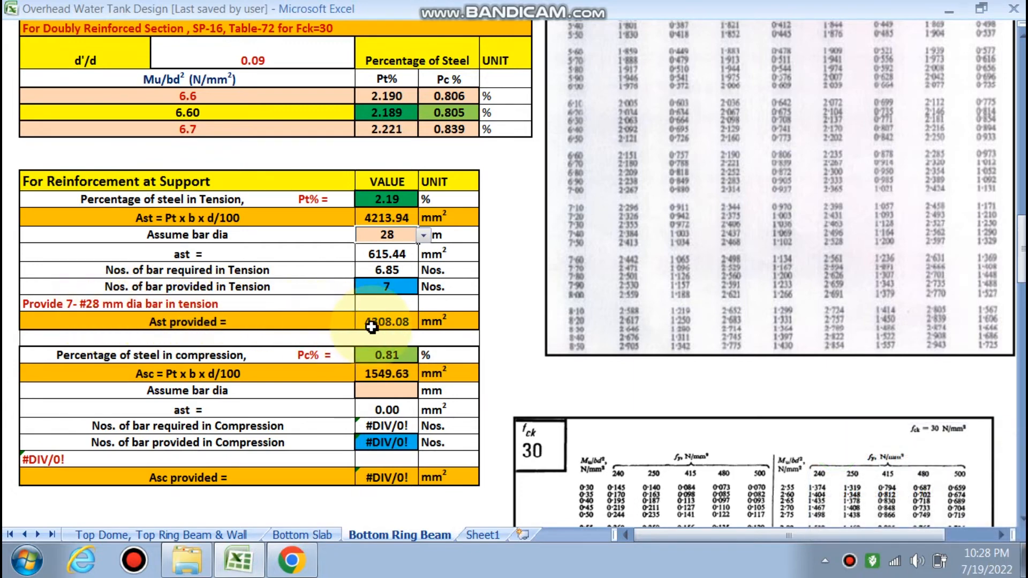
scroll(379, 330, "down", 1)
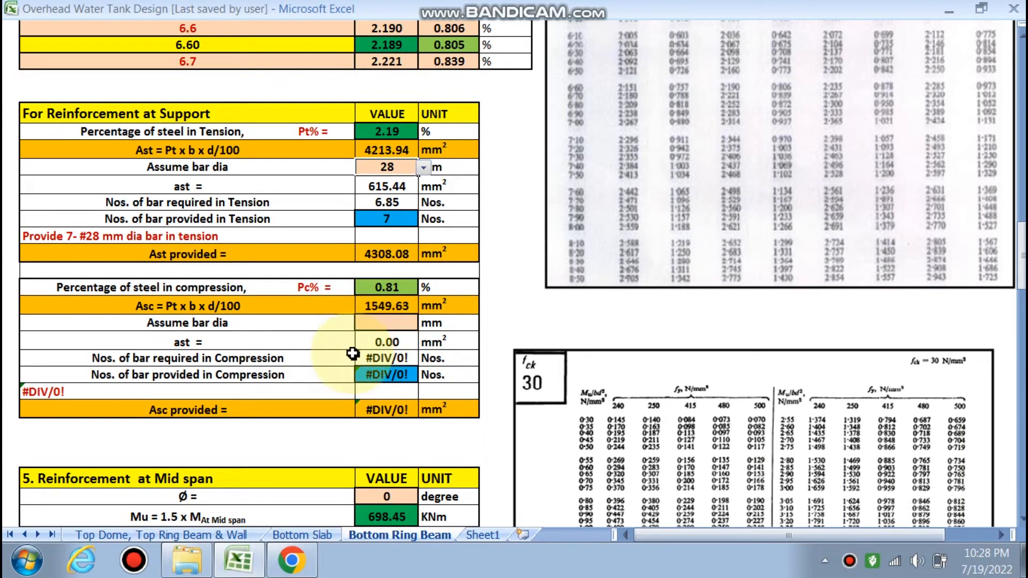
left_click(391, 321)
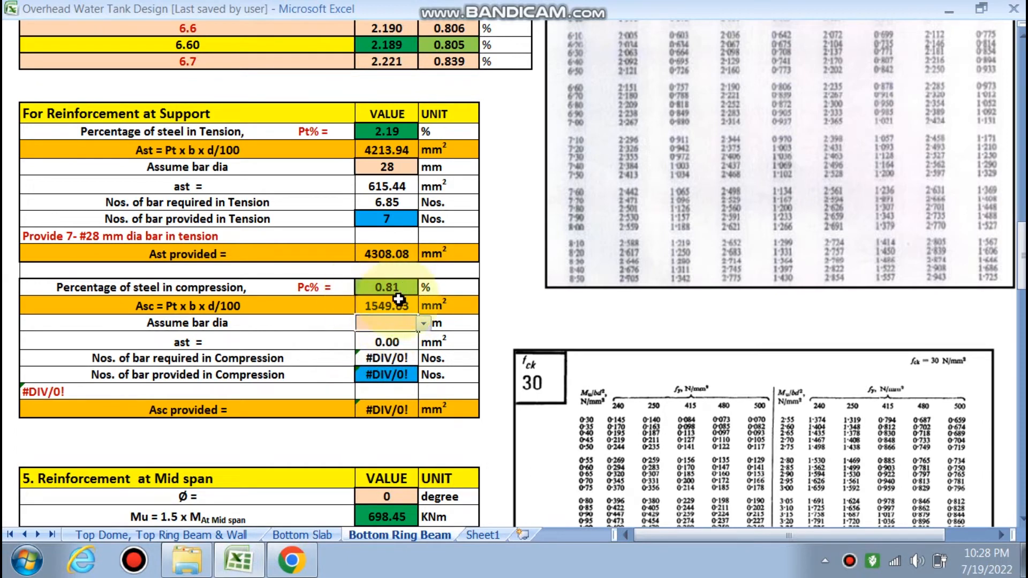
left_click(423, 323)
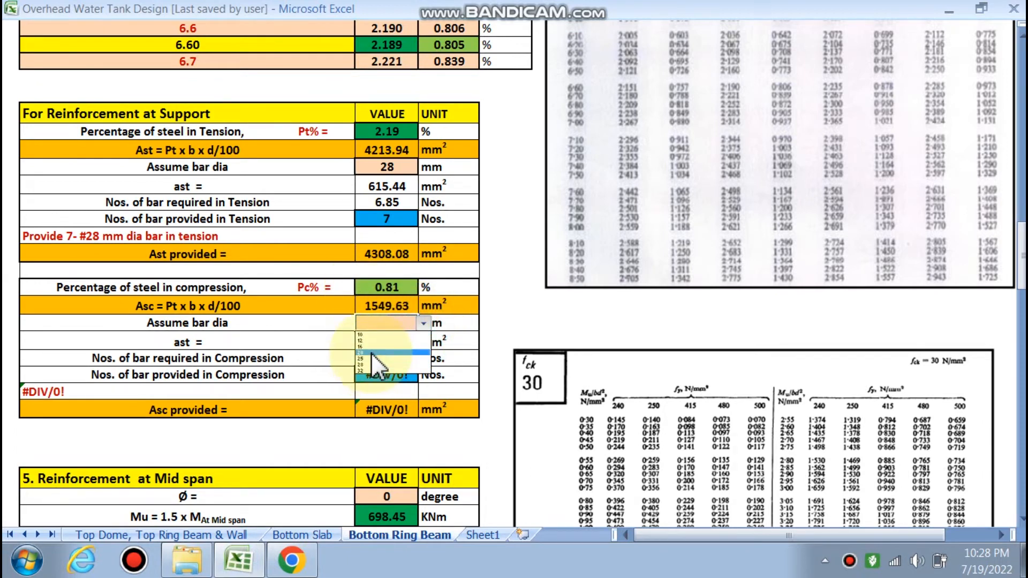
left_click(374, 352)
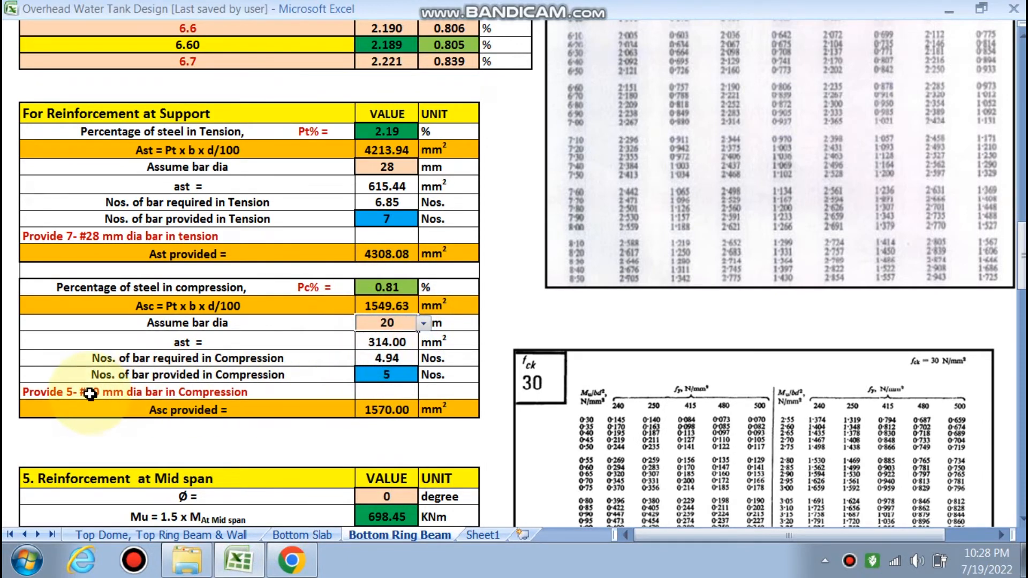
Set the angle Ø to 30 degrees in the Reinforcement at Mid span table
scroll(150, 390, "down", 1)
scroll(147, 350, "down", 3)
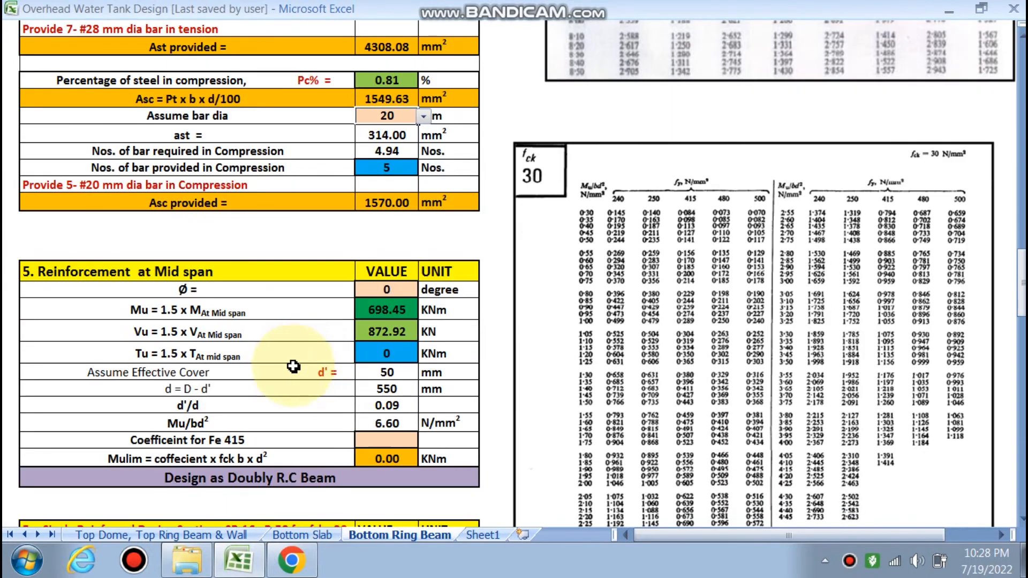
left_click(393, 289)
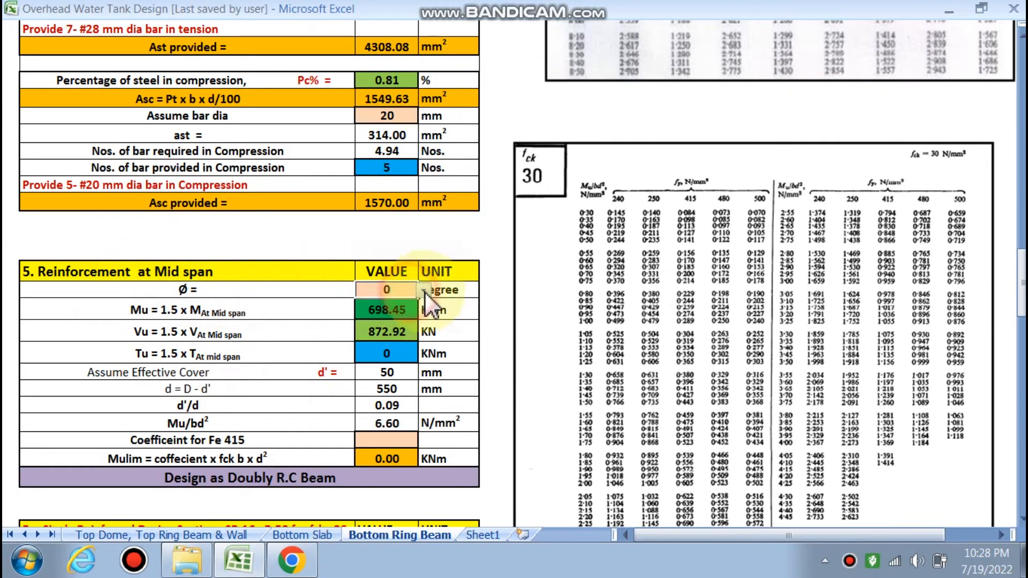
left_click(423, 290)
left_click(373, 320)
Set the mid-span coefficient for Fe 415 to 0.138
scroll(375, 322, "down", 2)
left_click(388, 336)
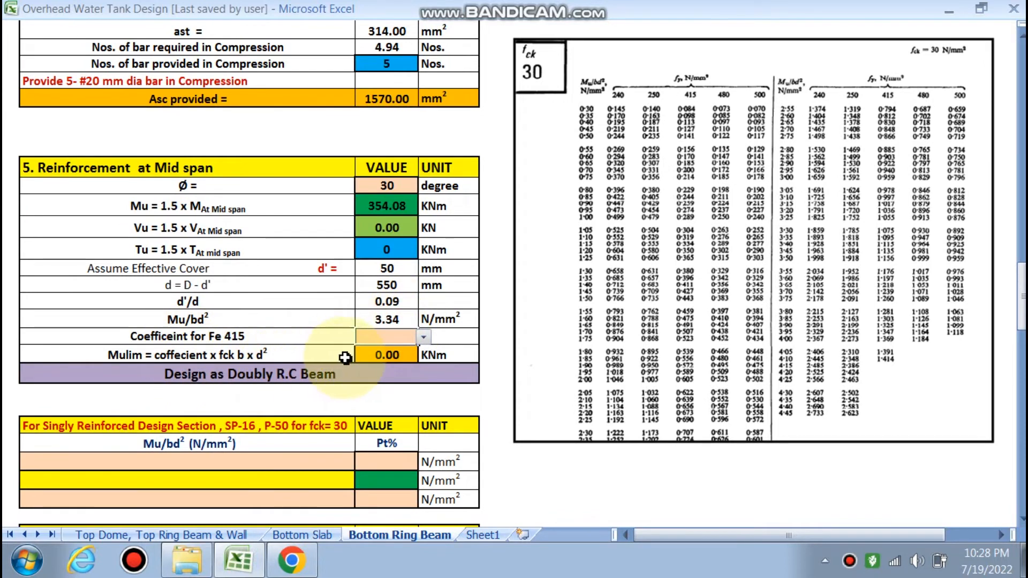
left_click(423, 338)
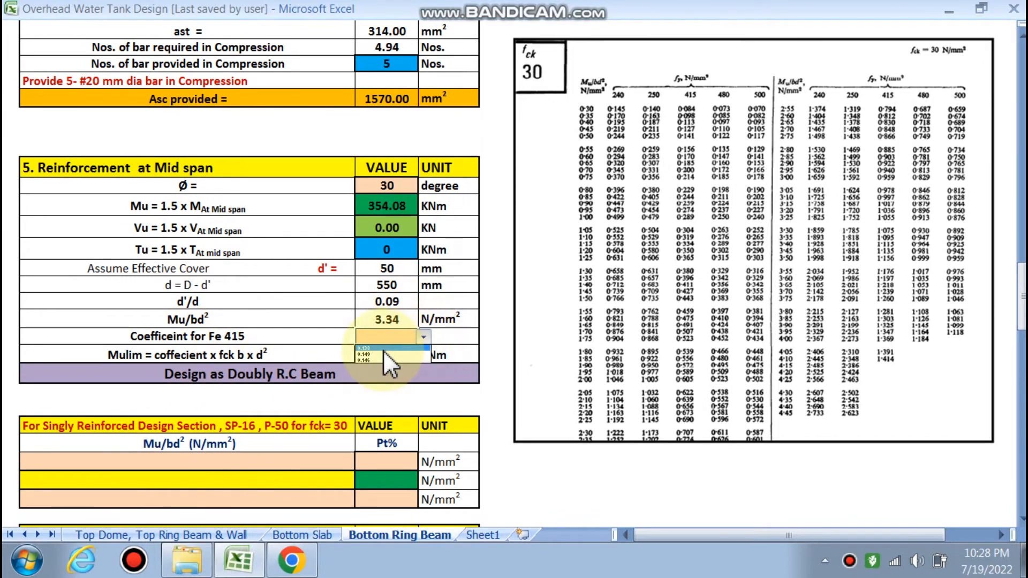
left_click(383, 349)
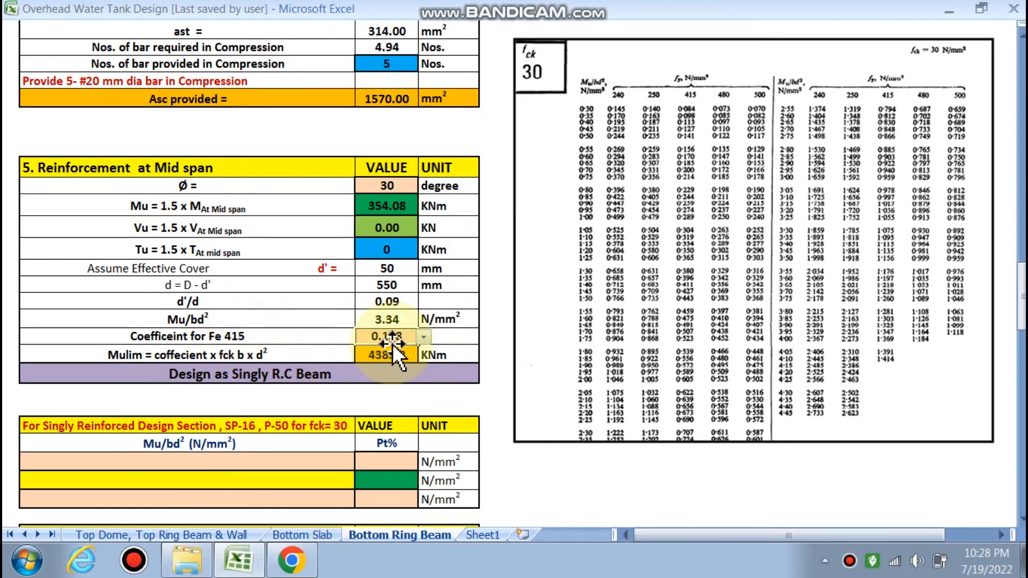
Link the middle Mu/bd² row of the singly reinforced SP-16 table to the mid-span Mu/bd² value
scroll(390, 340, "down", 1)
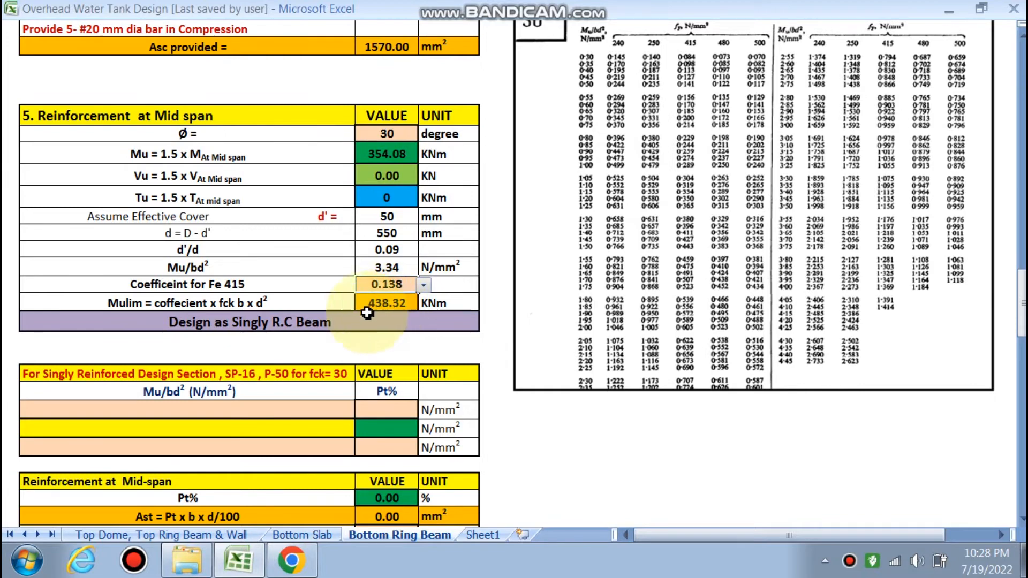
scroll(290, 324, "down", 1)
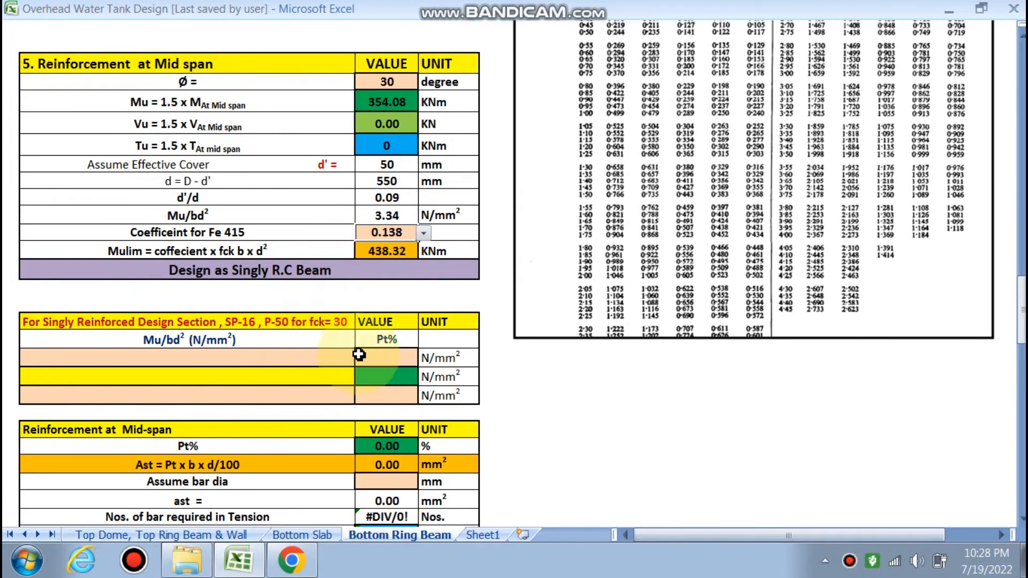
scroll(478, 321, "up", 3)
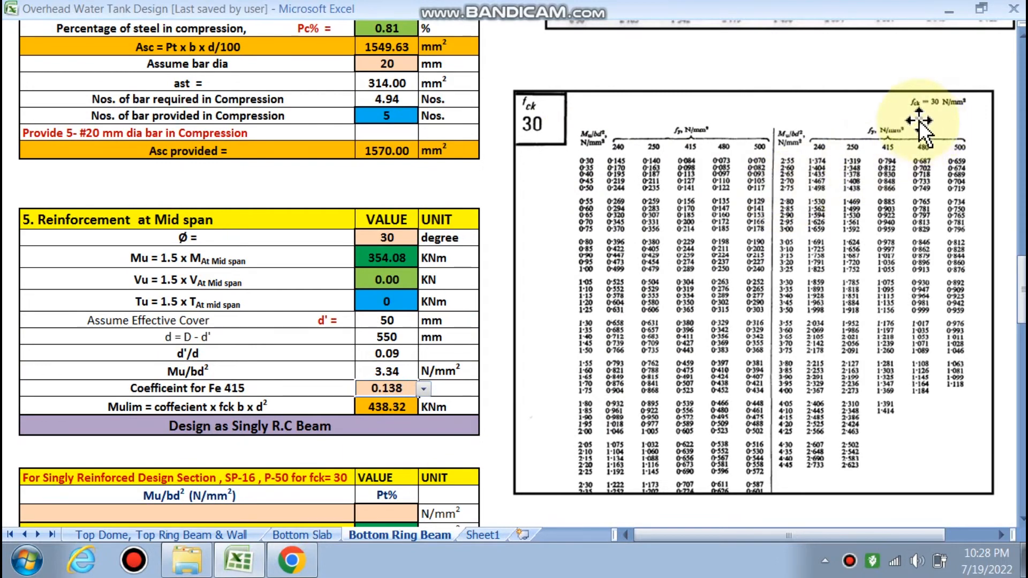
scroll(808, 263, "down", 2)
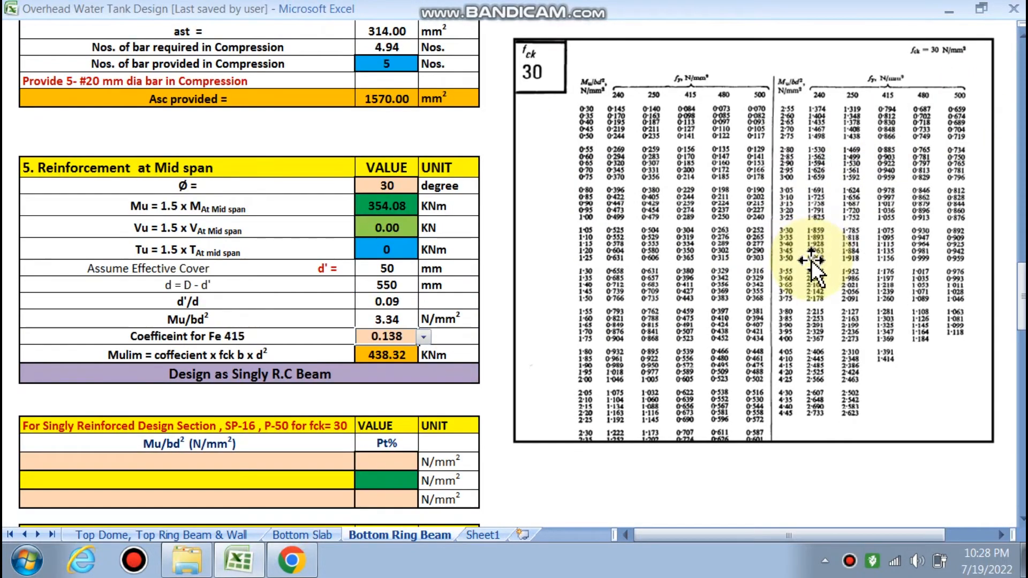
scroll(395, 371, "down", 1)
left_click(215, 377)
type("=")
left_click(390, 216)
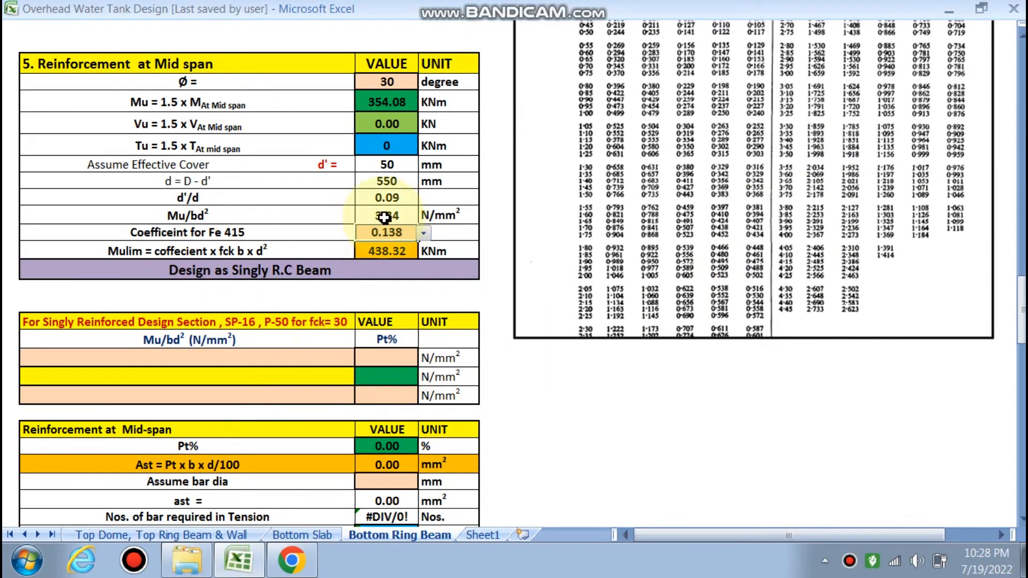
key("Return")
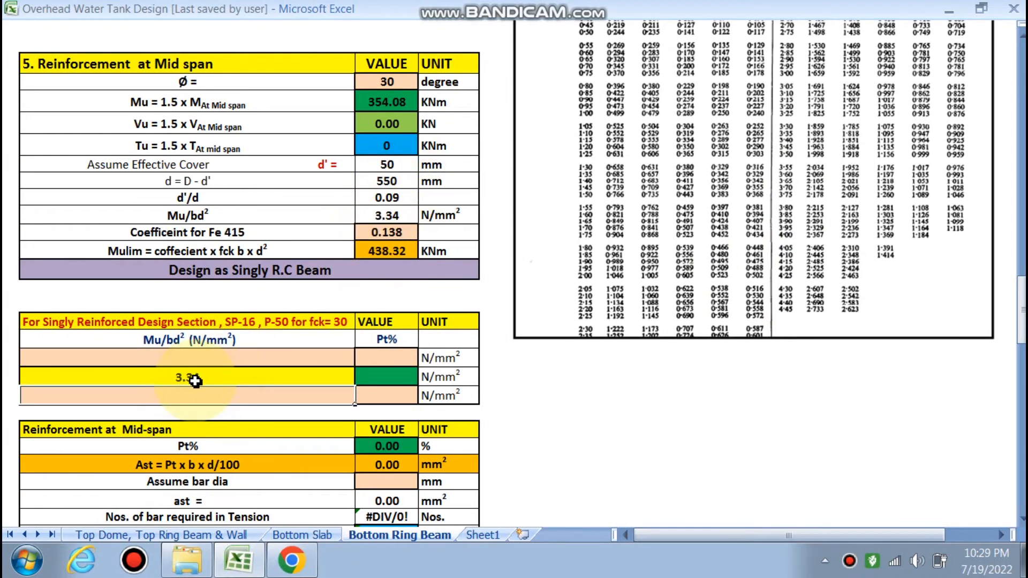
Enter 3.3 and 3.35 as the lower and upper Mu/bd² values for interpolation in the singly reinforced table
left_click(332, 357)
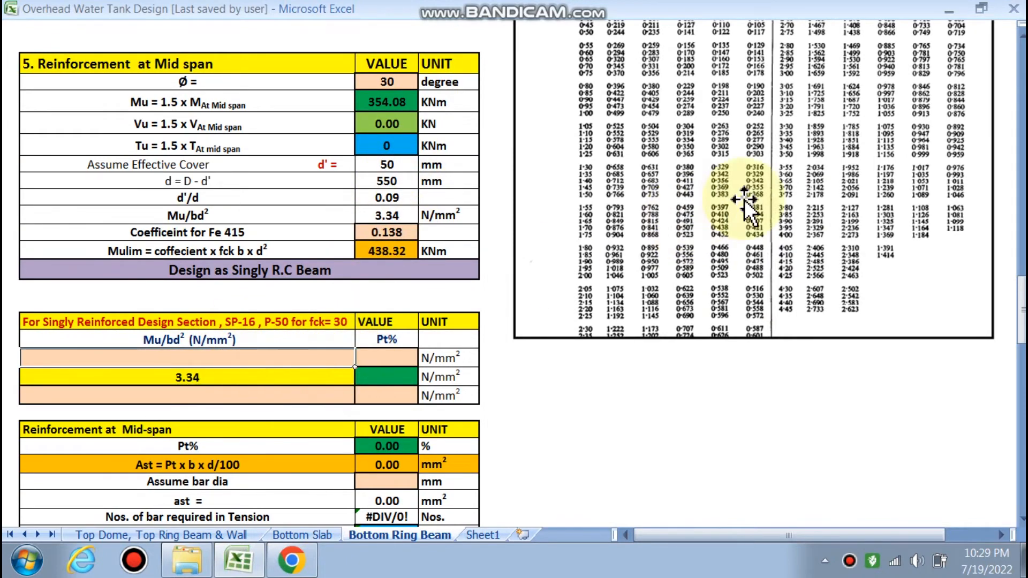
scroll(778, 213, "up", 2)
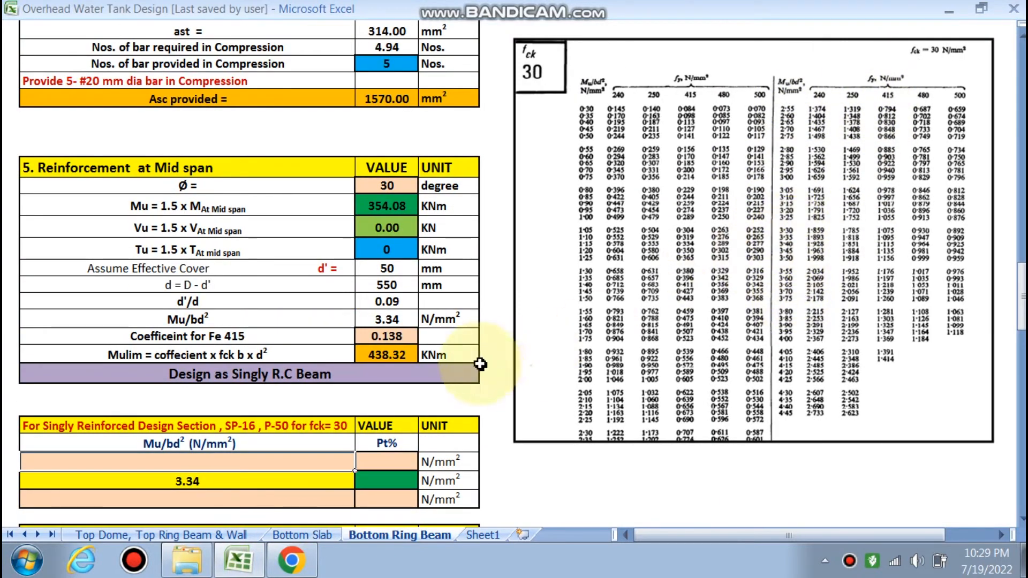
type("3.3")
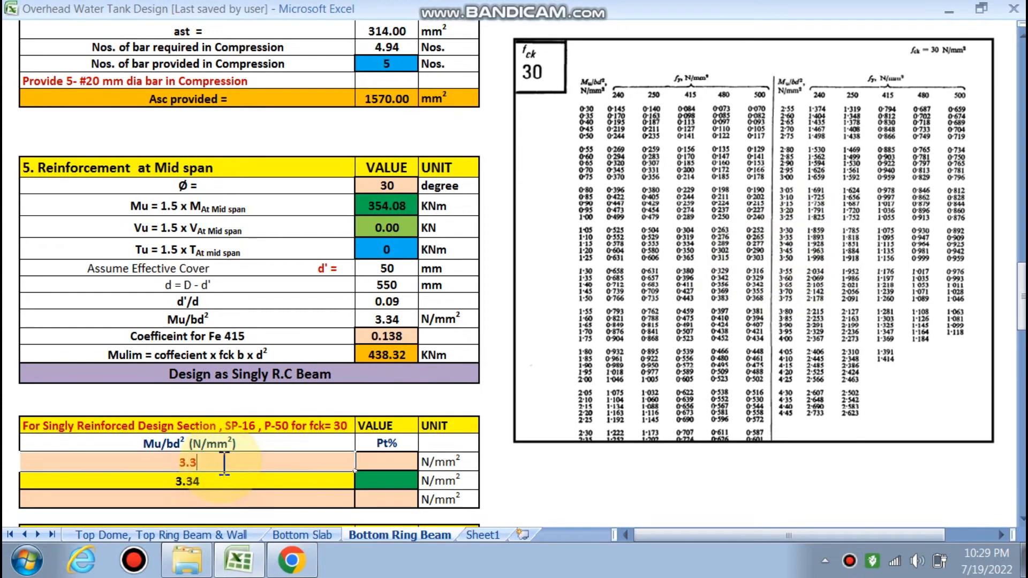
type("0")
left_click(187, 501)
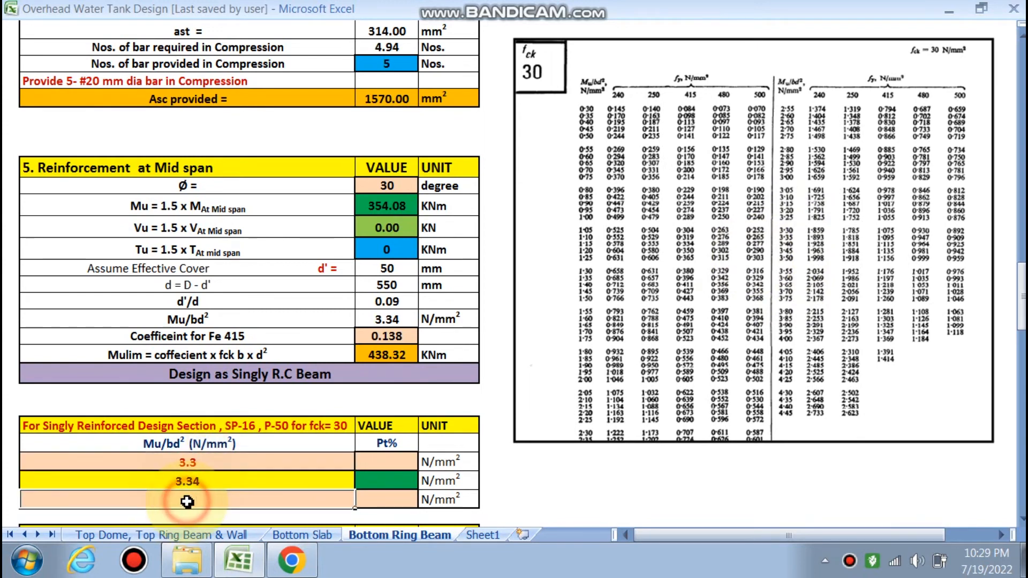
type("3.35")
left_click(806, 278)
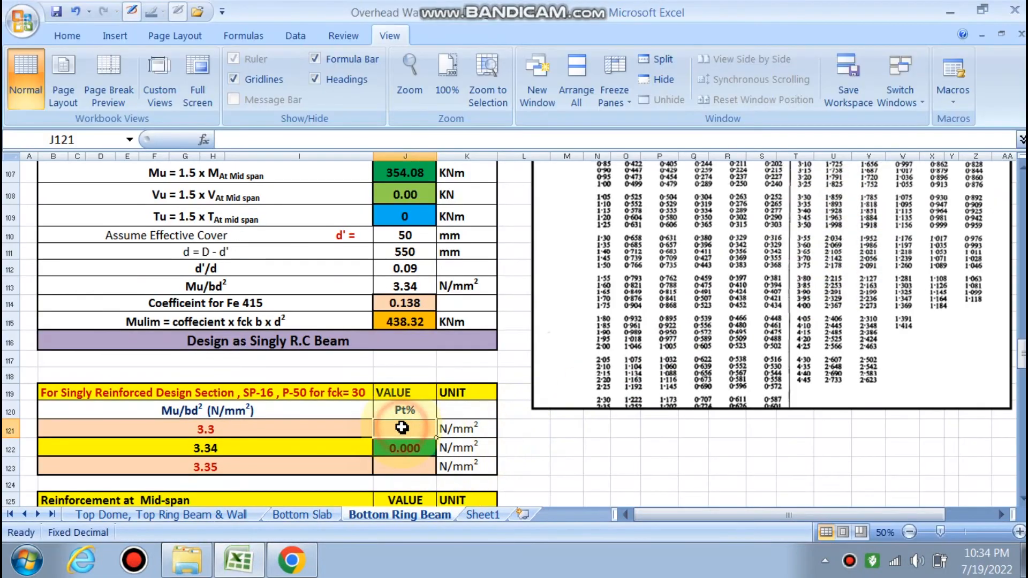
Enter the Fe 415 Pt% values from the SP-16 table: 1.075 for Mu/bd² 3.3 and 1.095 for 3.35
type("1.075")
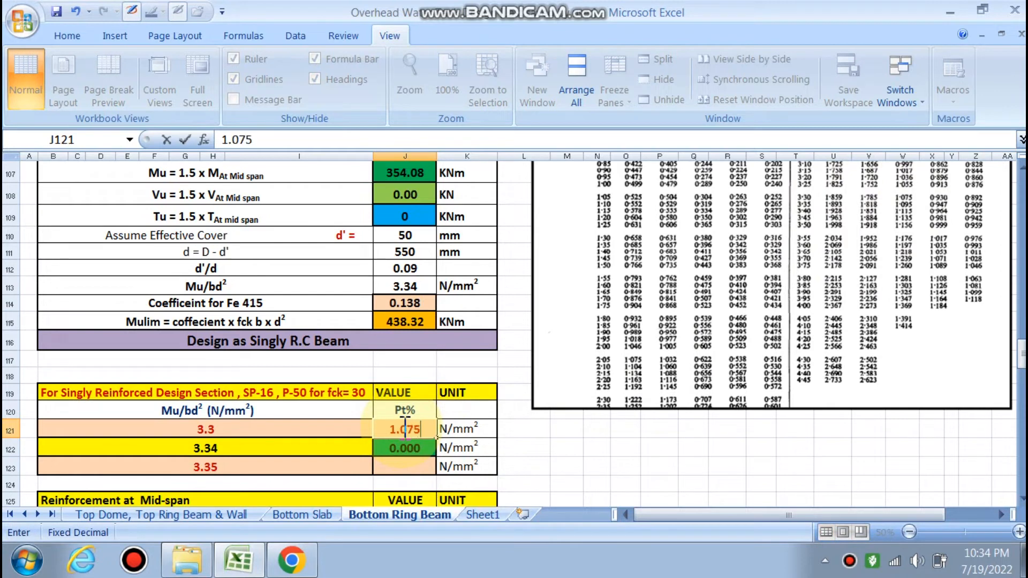
left_click(400, 471)
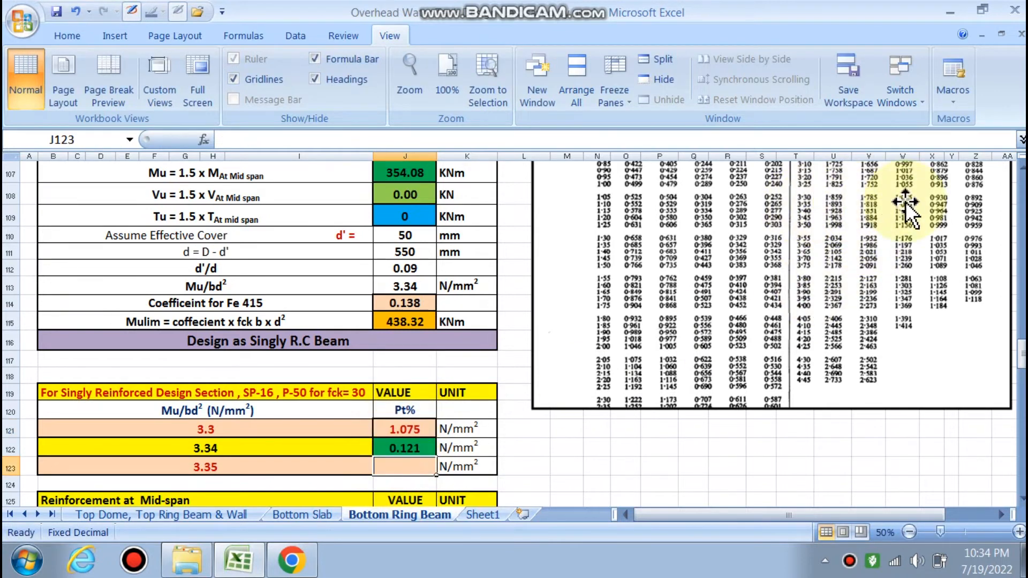
type("1.095")
left_click(660, 467)
Set the assumed bar diameter in the Reinforcement at Mid-span table to 25 mm
scroll(660, 467, "down", 4)
left_click(199, 91)
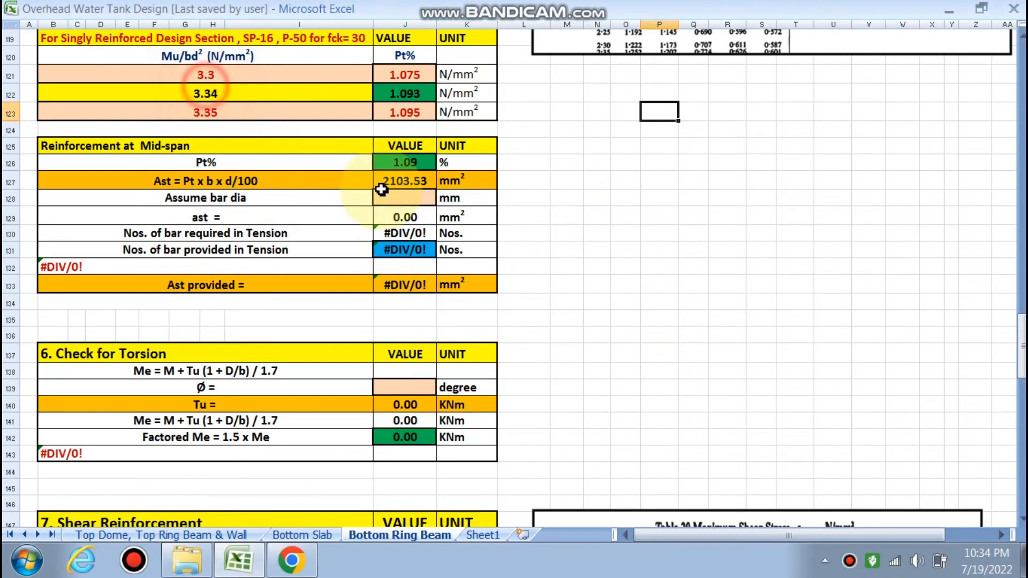
scroll(381, 189, "up", 4)
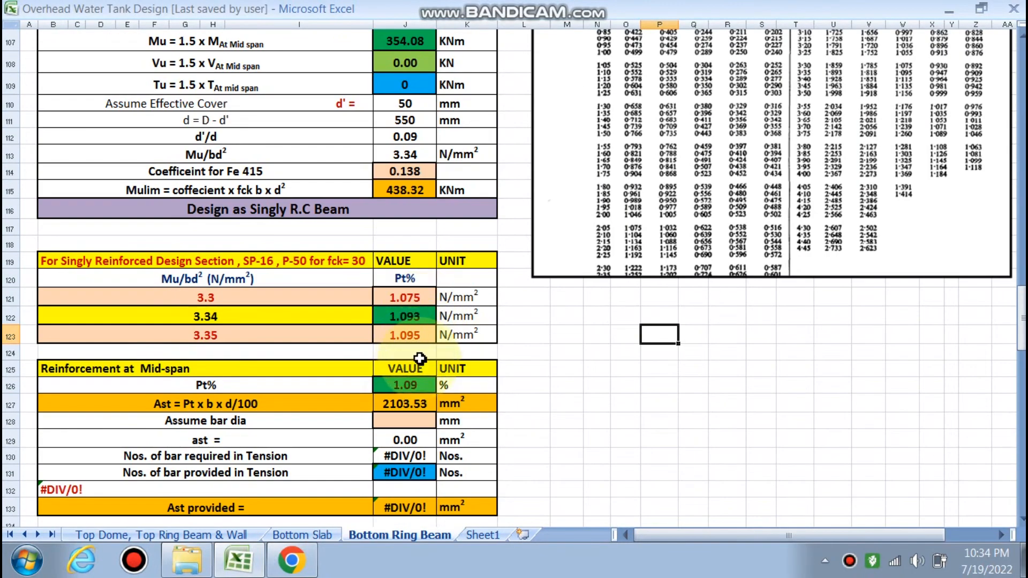
scroll(397, 332, "down", 1)
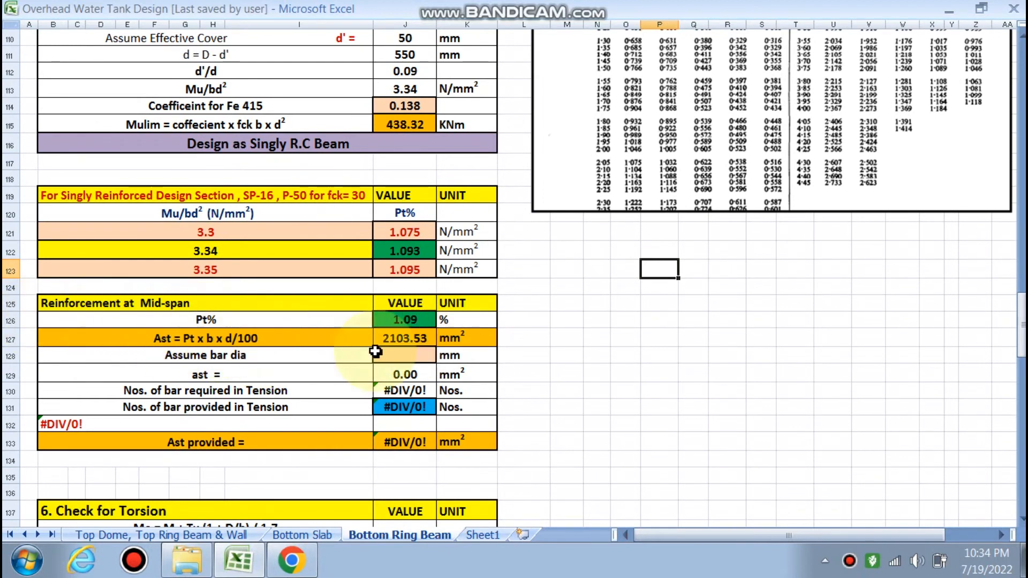
left_click(399, 356)
left_click(442, 356)
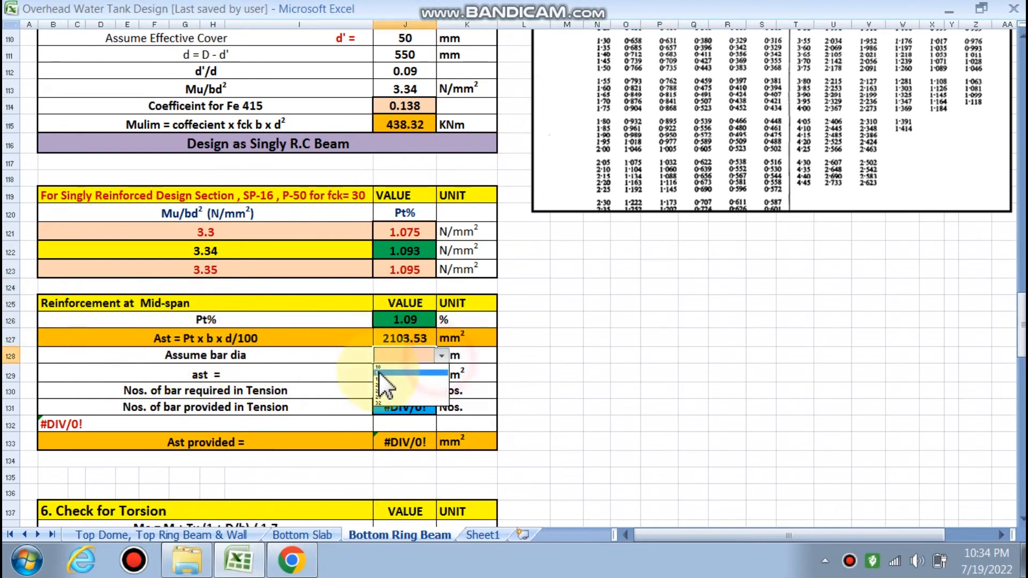
left_click(389, 392)
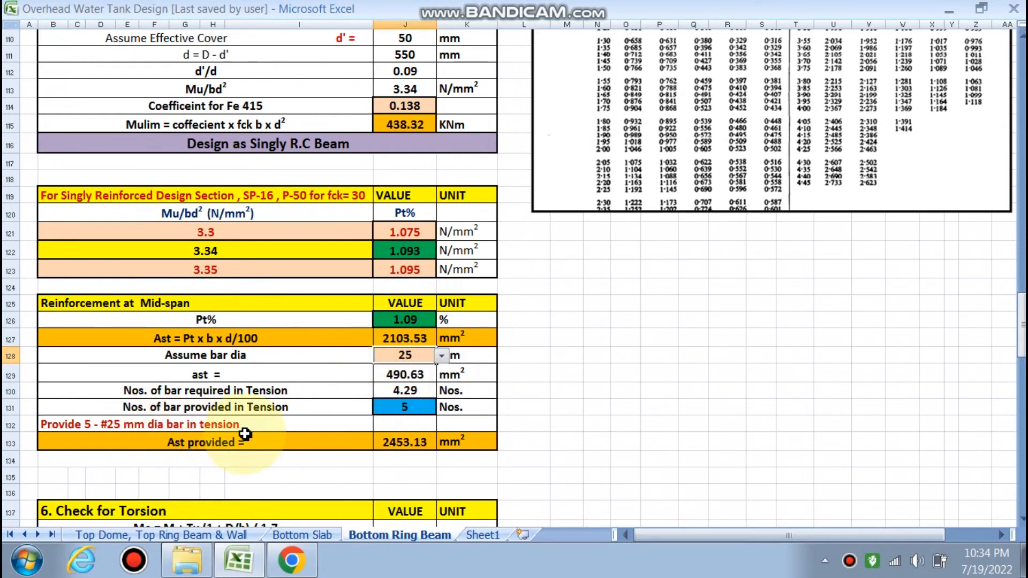
Consult the torsion moment diagram and set the angle Ø in the Check for Torsion table to 10 degrees
scroll(480, 388, "down", 5)
left_click(405, 279)
left_click(441, 279)
scroll(648, 337, "up", 20)
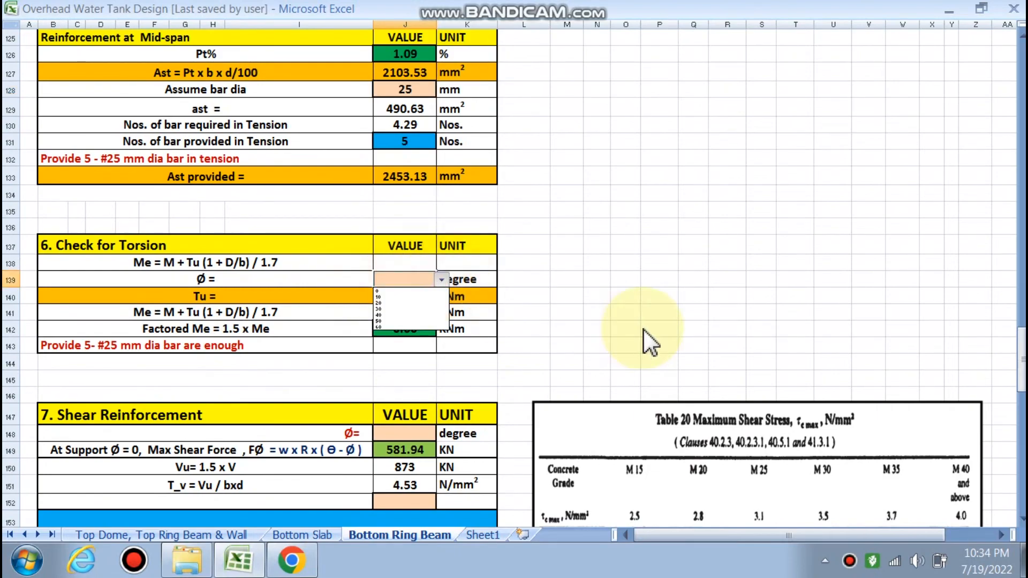
scroll(643, 330, "up", 3)
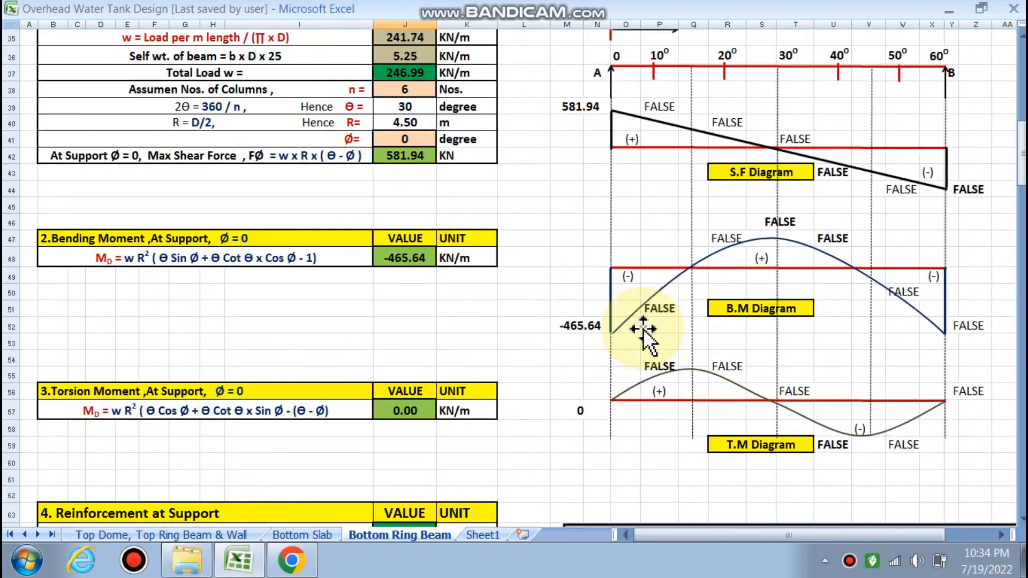
scroll(685, 383, "up", 1)
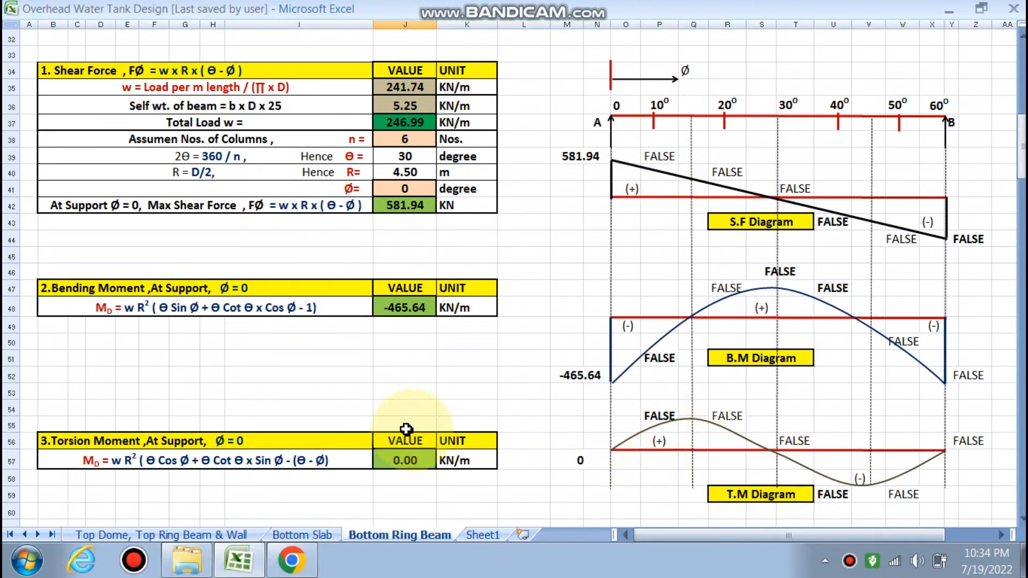
scroll(498, 432, "down", 20)
scroll(405, 427, "down", 7)
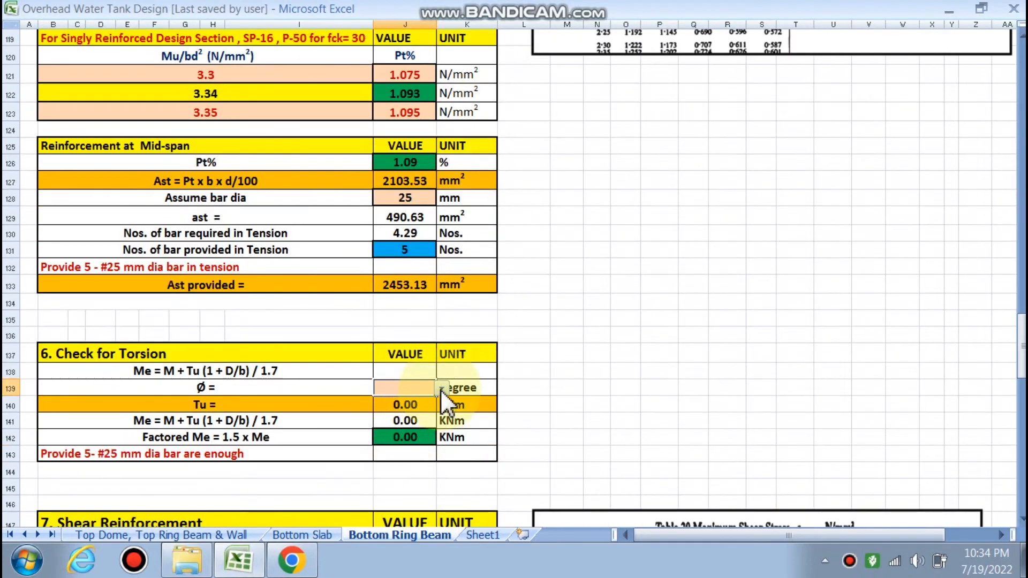
left_click(441, 389)
left_click(397, 407)
Examine the bar provision note under Check for Torsion and compare it with the mid-span moment and reinforcement
scroll(237, 366, "down", 1)
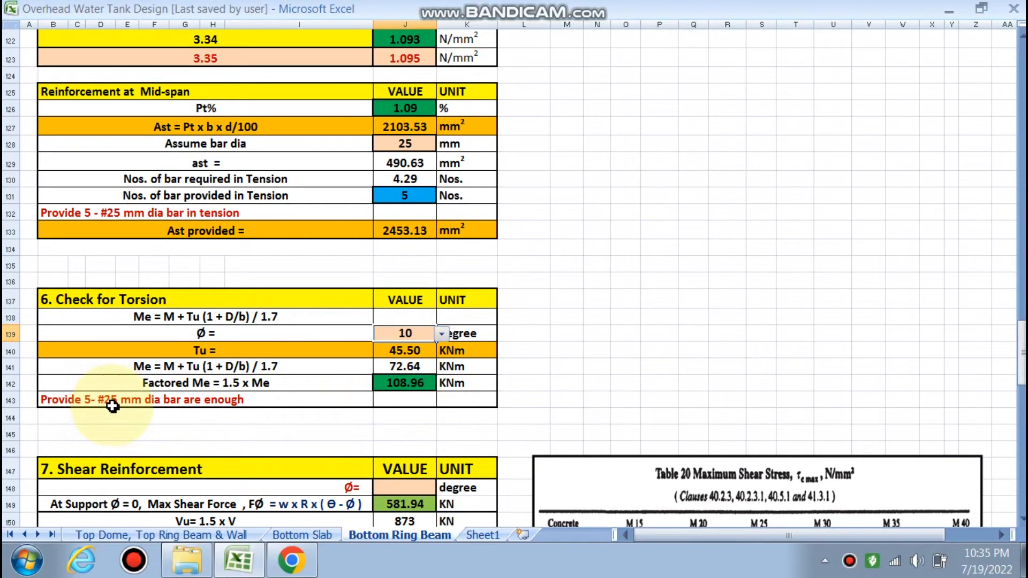
double_click(140, 403)
key("Escape")
scroll(333, 440, "up", 1)
scroll(333, 439, "up", 5)
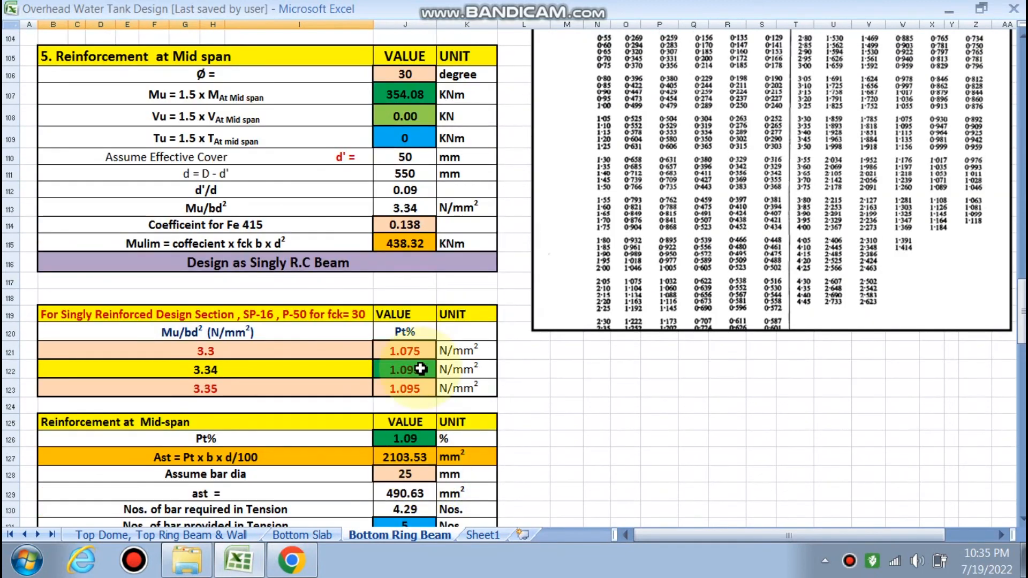
scroll(436, 261, "down", 4)
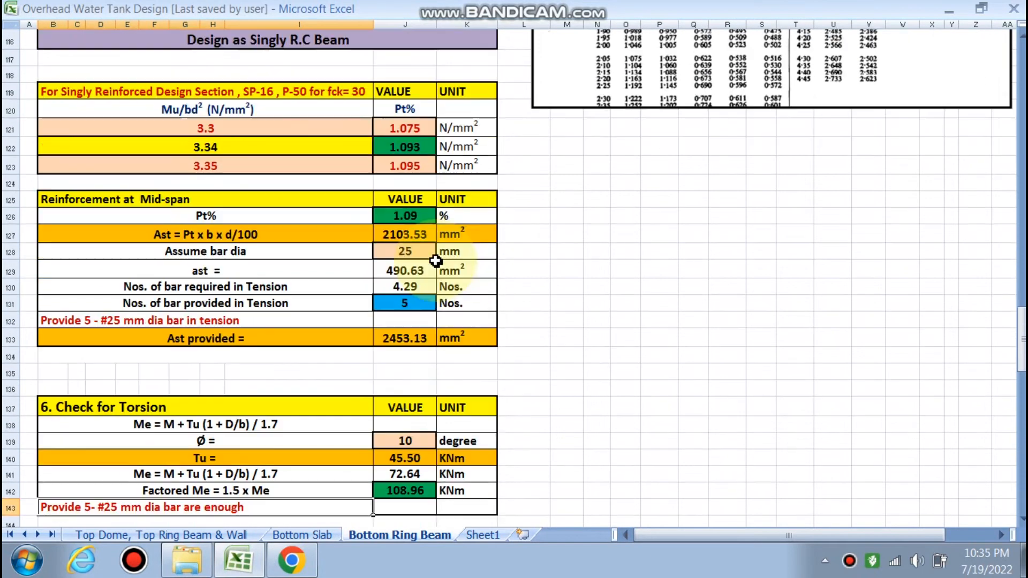
scroll(394, 370, "down", 2)
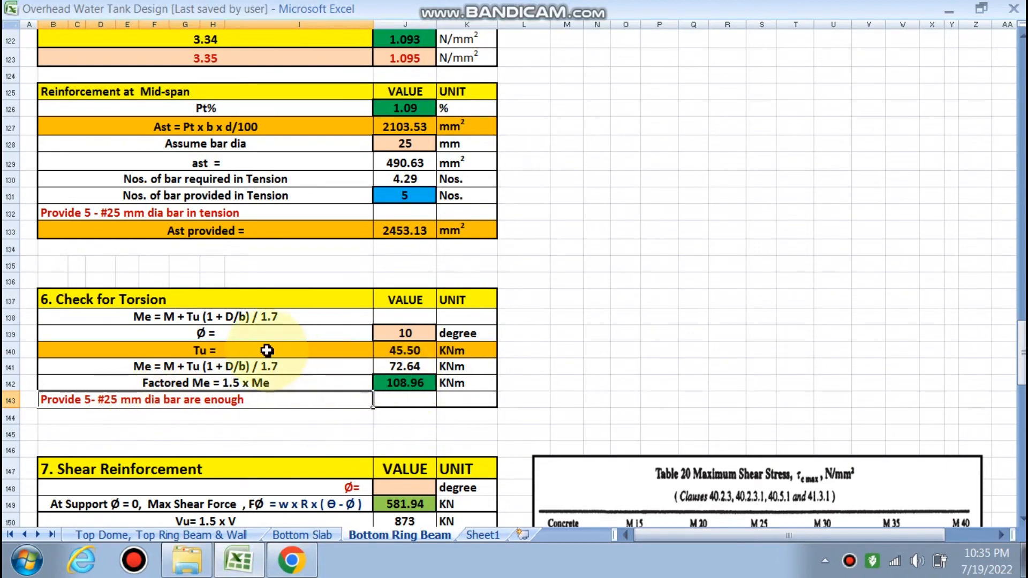
Set the angle Ø in the Shear Reinforcement table to 0 degrees
scroll(272, 339, "down", 6)
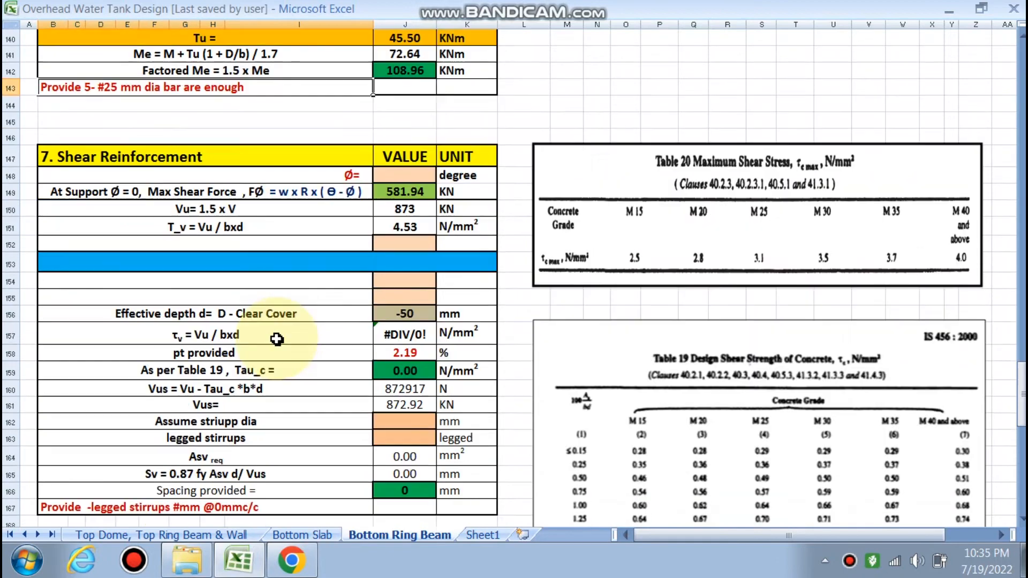
scroll(277, 339, "down", 1)
left_click(432, 125)
left_click(439, 126)
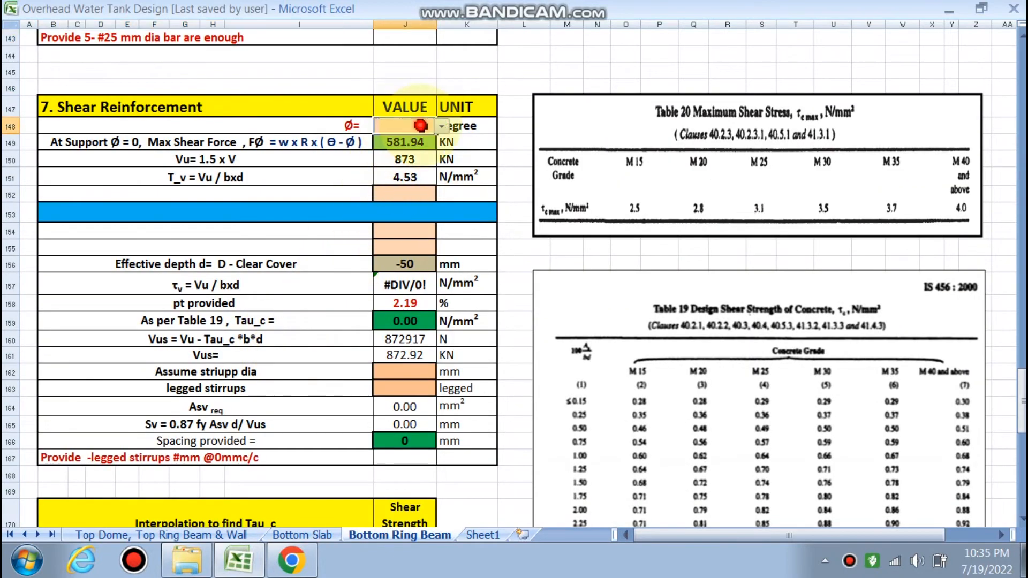
left_click(401, 137)
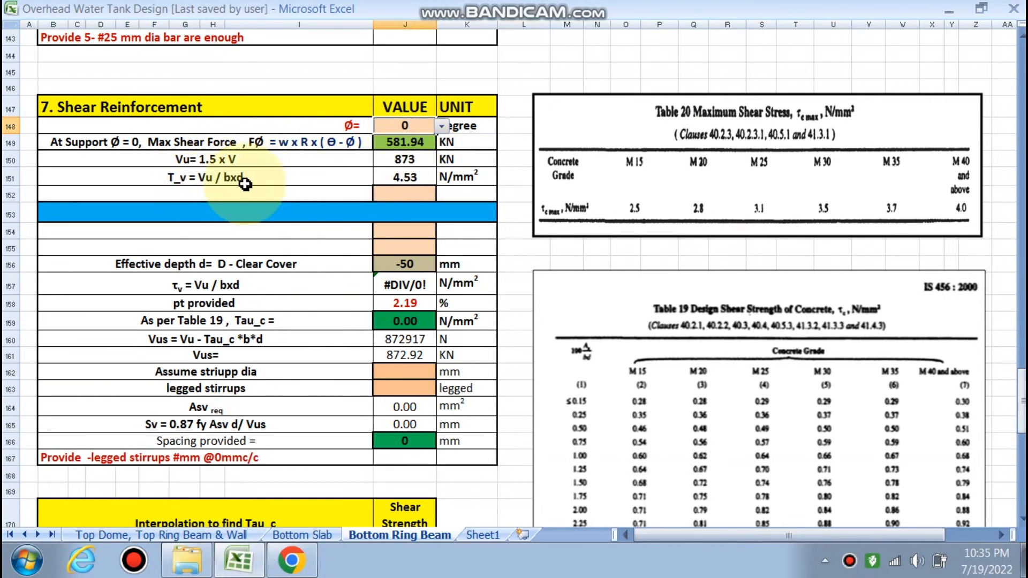
Set the maximum shear stress below T_v to 3.5, the Table 20 value for M 30 concrete
left_click(416, 198)
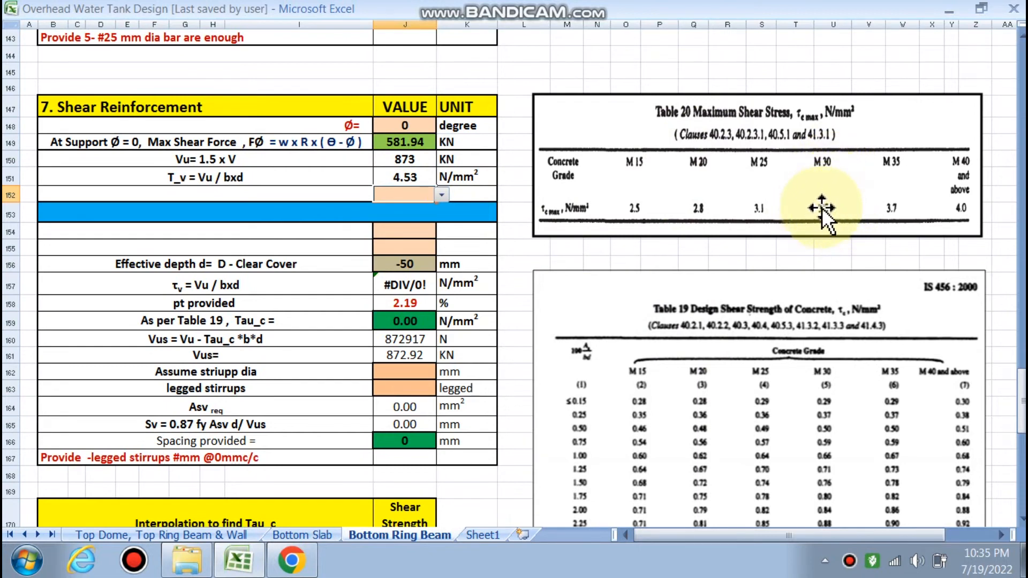
left_click(438, 195)
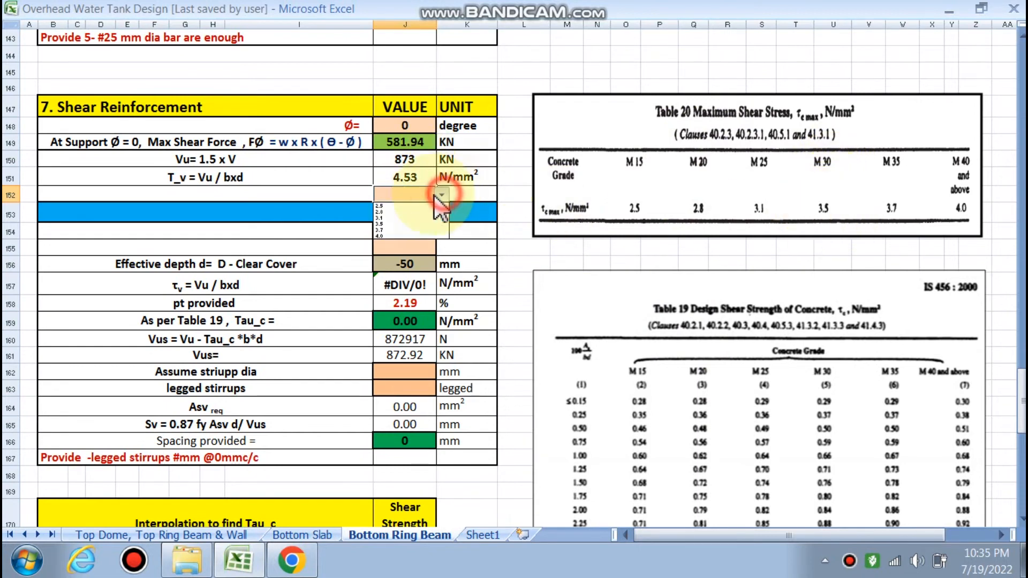
left_click(394, 223)
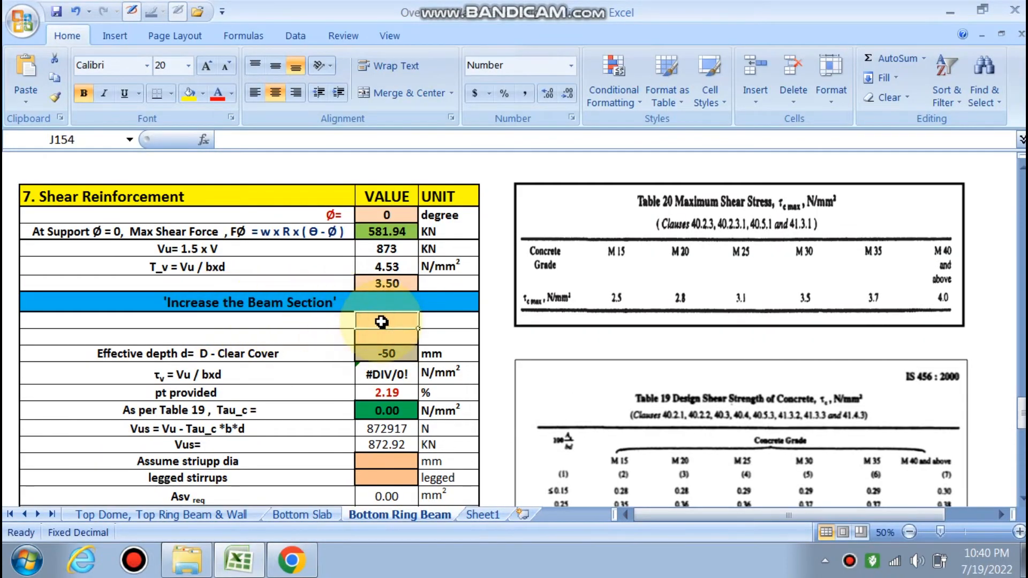
Enter the increased beam section in the Shear Reinforcement table as 400 mm wide and 800 mm deep
scroll(381, 322, "up", 20)
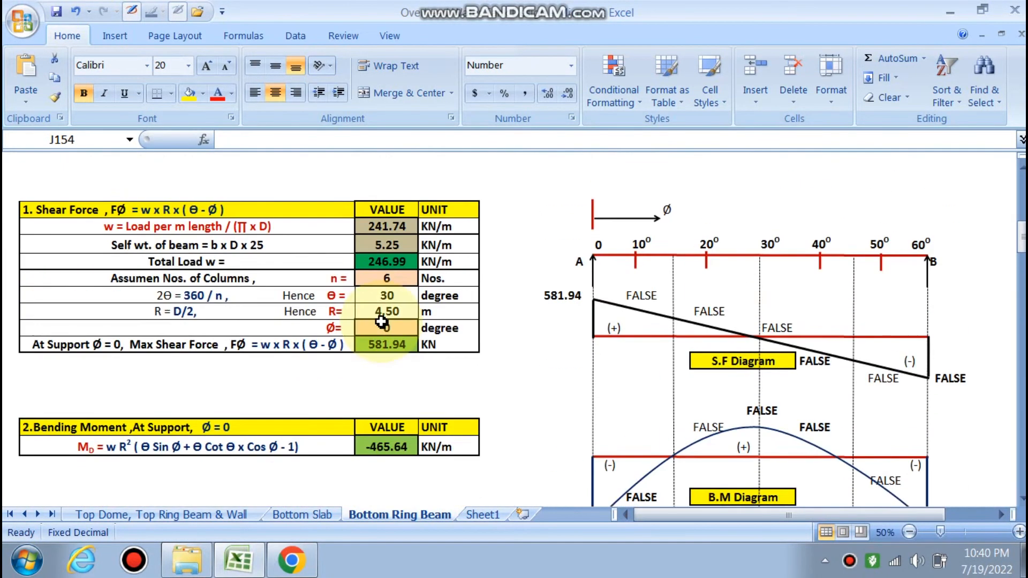
scroll(382, 321, "up", 5)
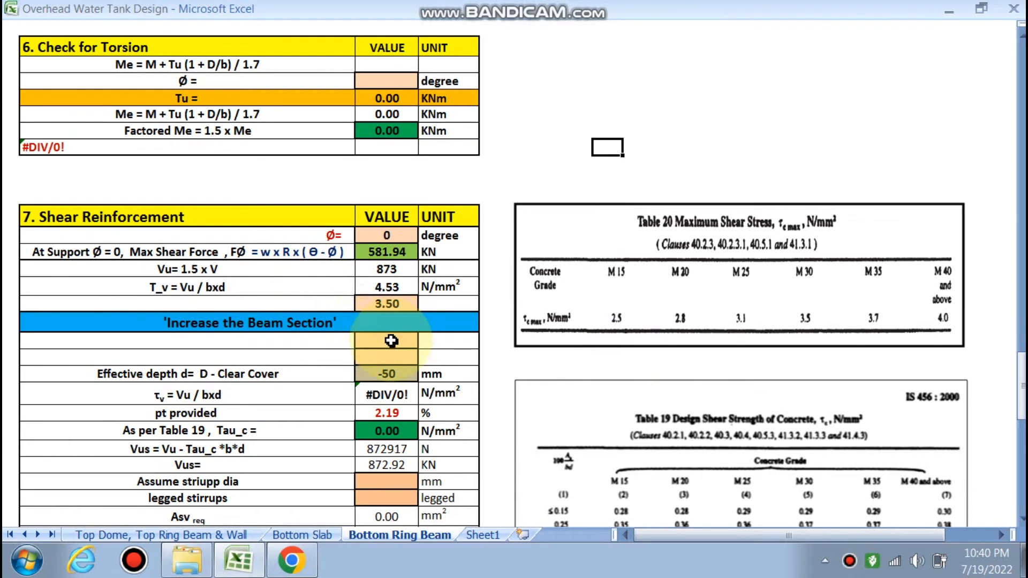
left_click(414, 344)
type("4")
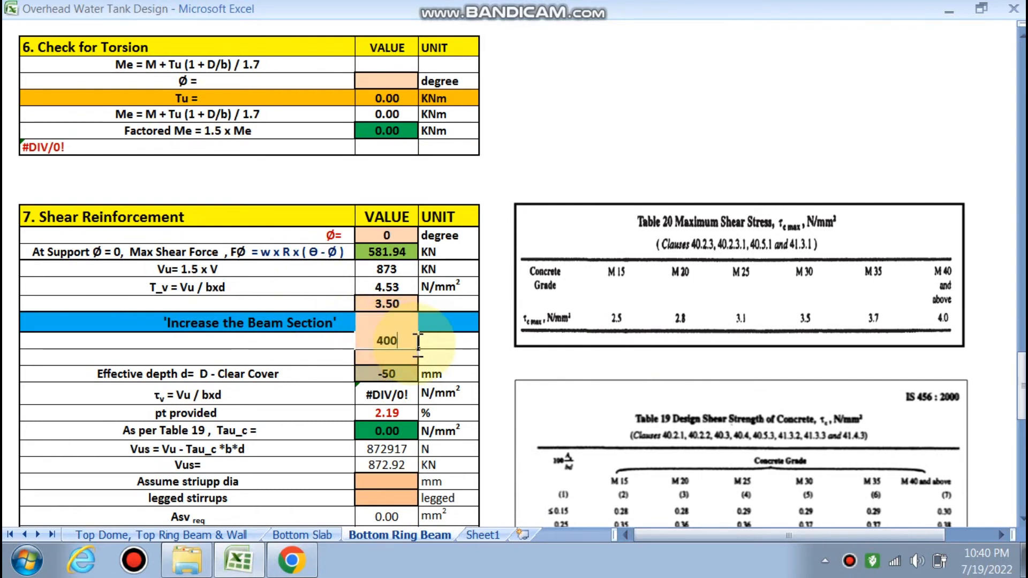
type("00")
left_click(390, 356)
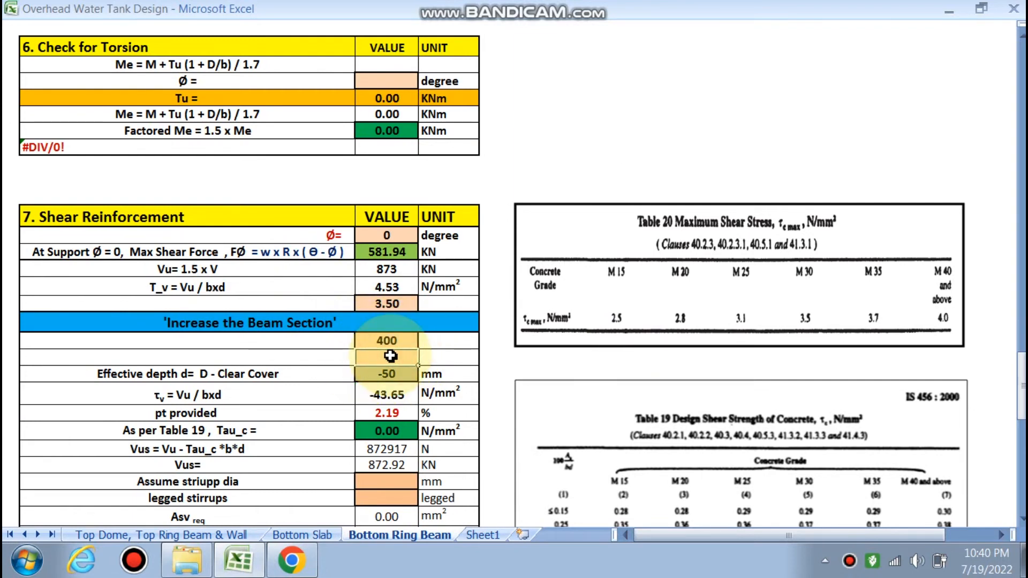
type("800")
left_click(375, 395)
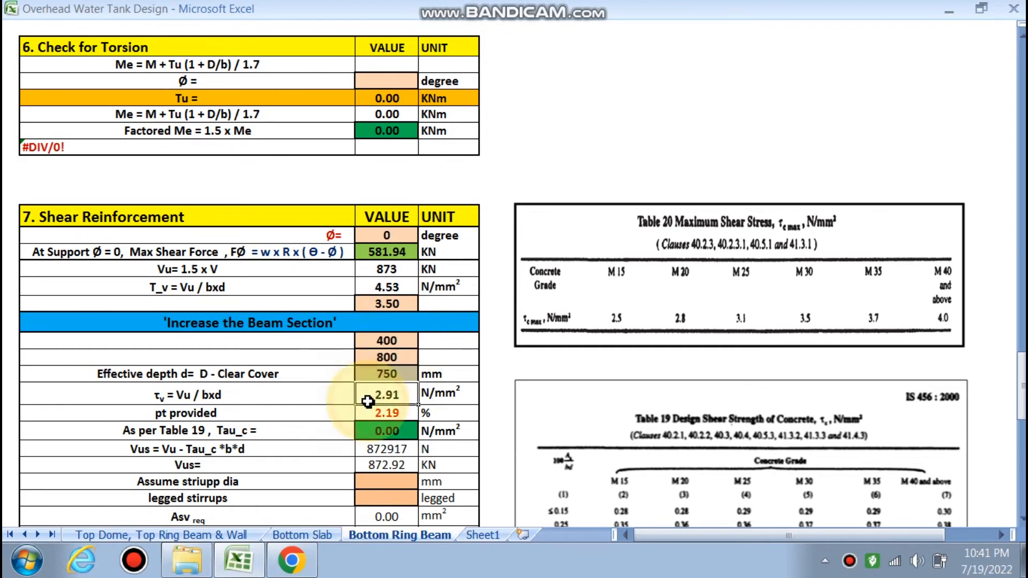
Open the choices for the lower-bound Ptprov (%) value in the Tau_c interpolation table
scroll(369, 374, "down", 1)
scroll(392, 323, "down", 1)
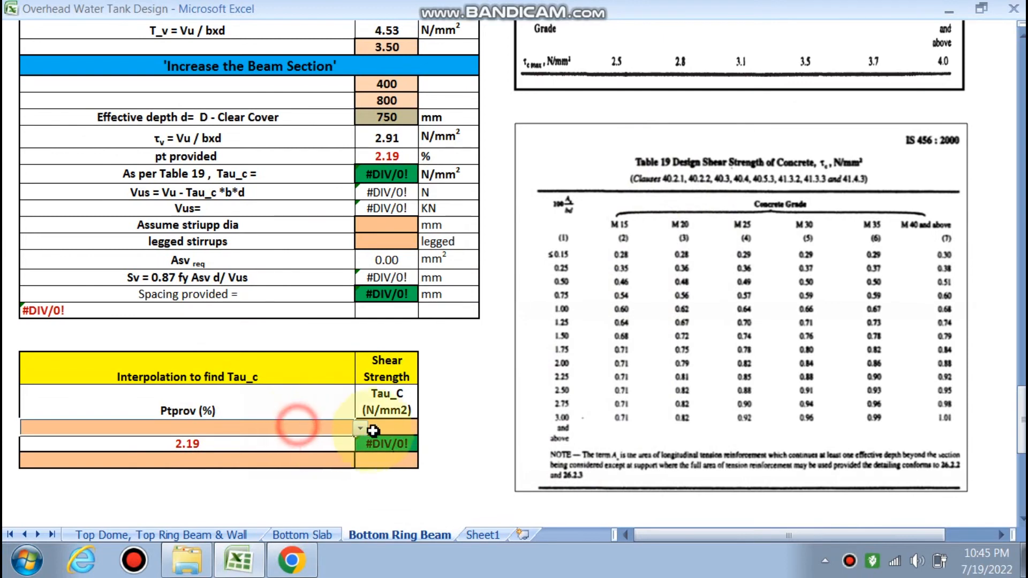
left_click(360, 427)
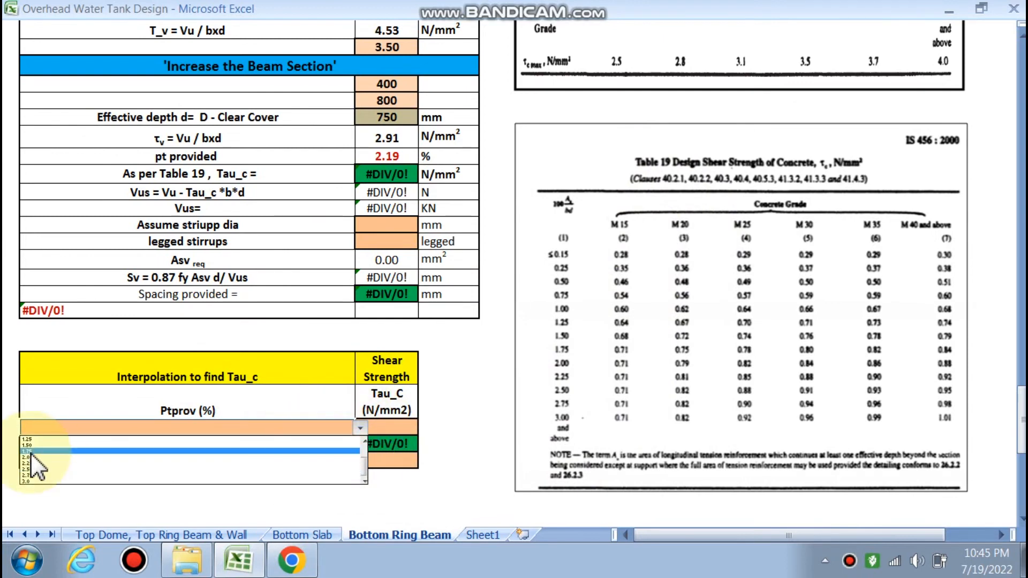